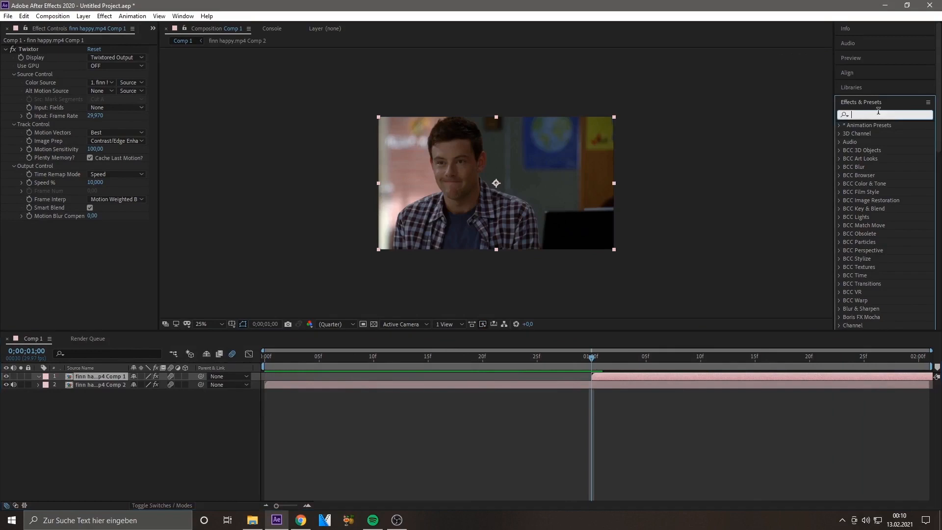
# Apply the S_WipeLine effect to the clip that starts at 0;00;01;00 and set its Angle to 0.
pyautogui.write('s_wipe')
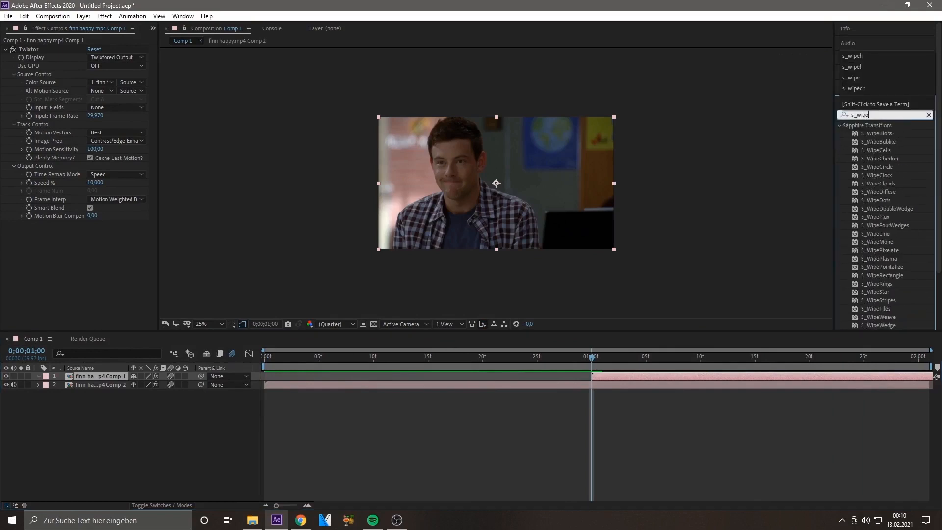
pyautogui.write('line')
pyautogui.moveTo(875, 133); pyautogui.dragTo(607, 376)
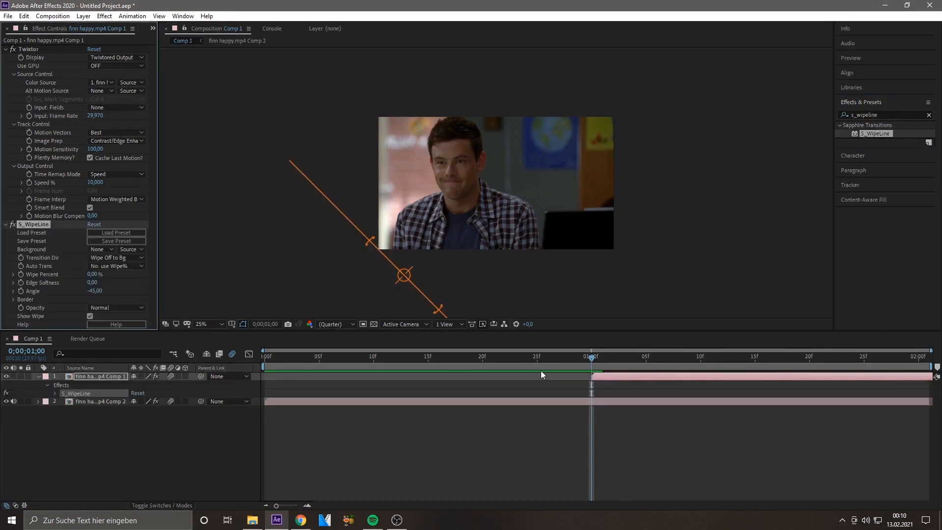
pyautogui.moveTo(94, 294); pyautogui.dragTo(104, 294)
pyautogui.click(98, 290)
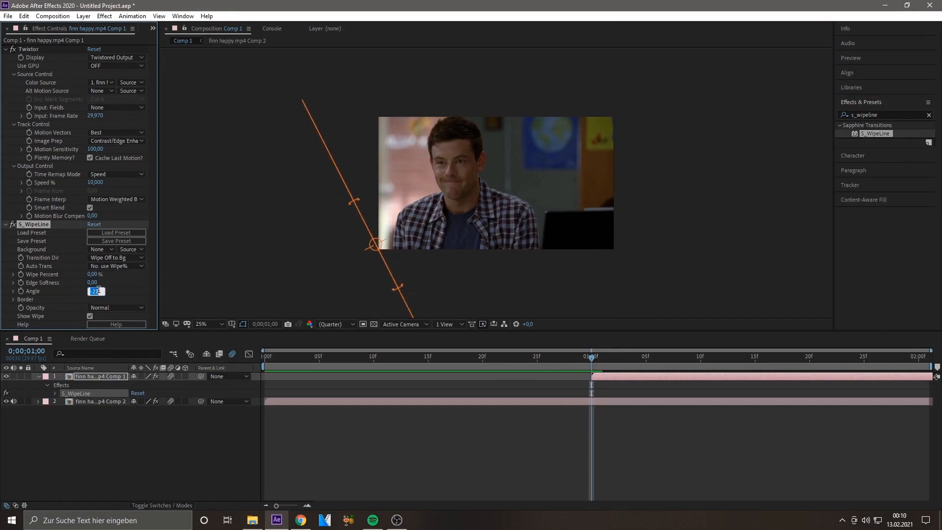
pyautogui.write('0')
pyautogui.press('Return')
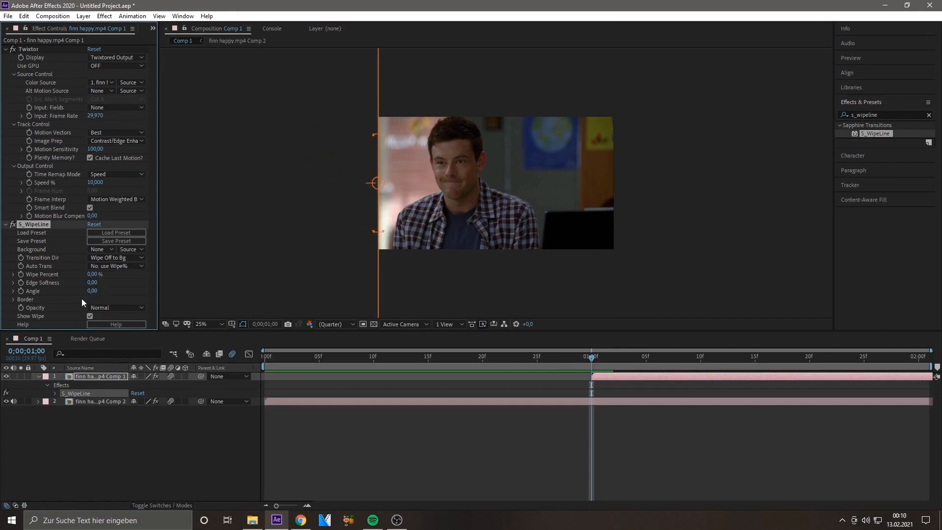
# Keyframe the S_WipeLine Wipe Percent from 100% at 0;00;01;00 to 0% at about 0;00;01;27, and apply Easy Ease to both keyframes.
pyautogui.click(21, 275)
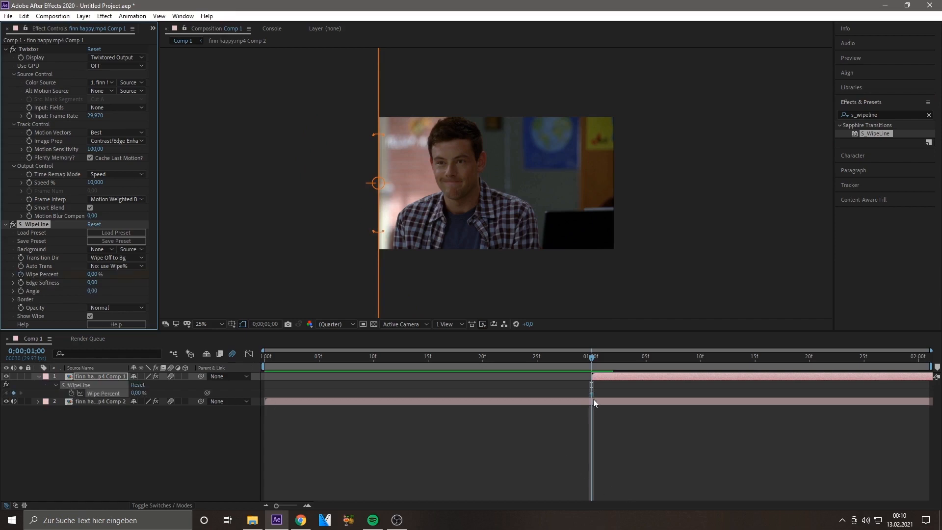
pyautogui.moveTo(593, 393); pyautogui.dragTo(886, 393)
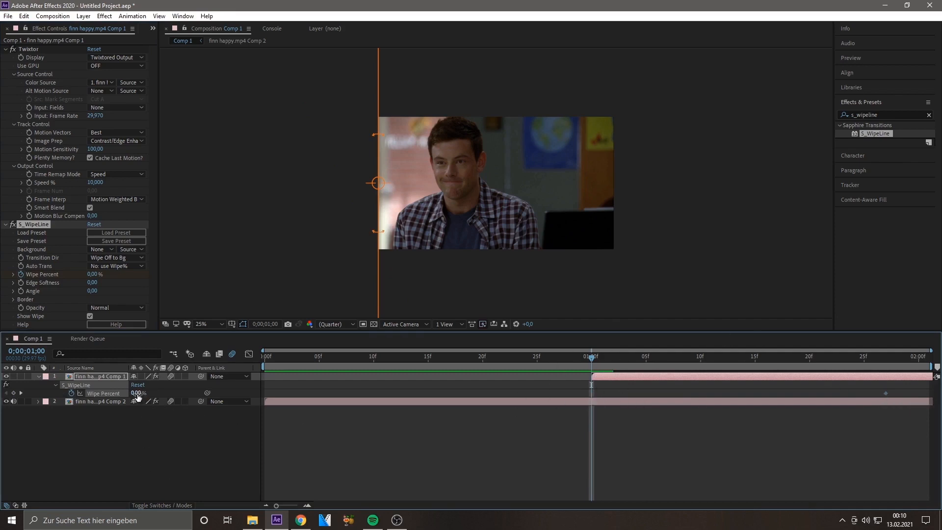
pyautogui.moveTo(140, 393); pyautogui.dragTo(208, 393)
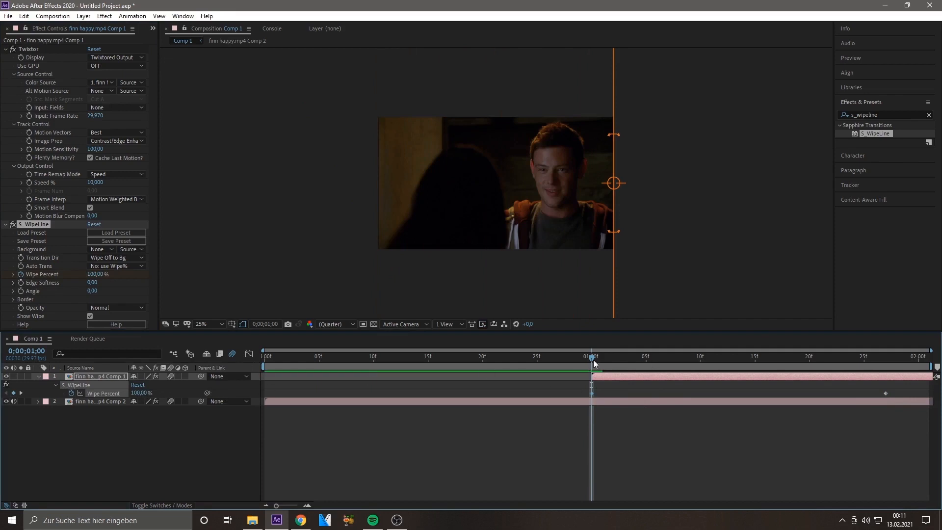
pyautogui.moveTo(593, 360); pyautogui.dragTo(920, 399)
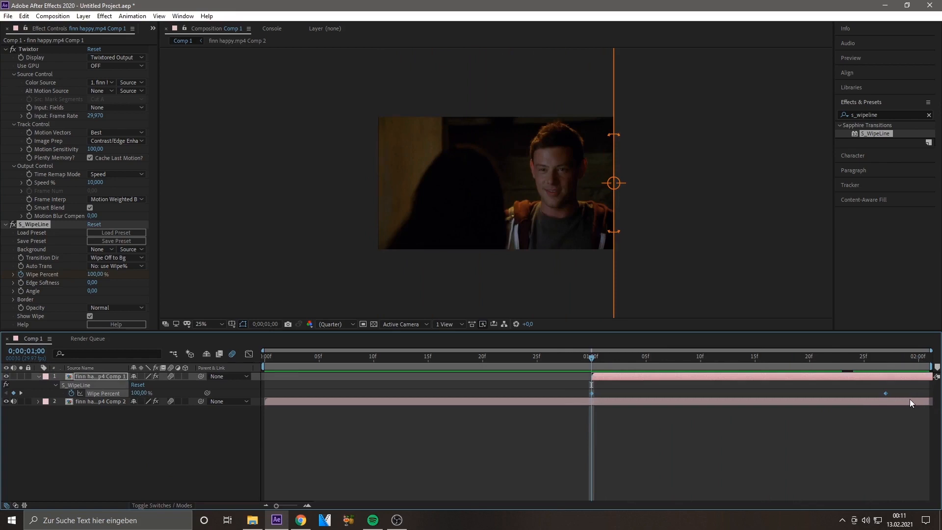
pyautogui.press('F9')
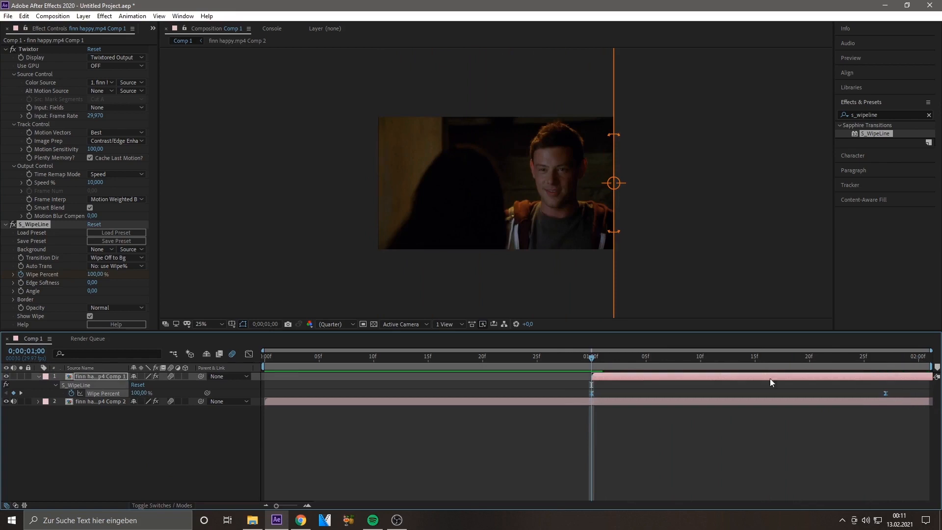
# Shape the Wipe Percent value graph into a steep initial drop that flattens gradually toward the second keyframe, and preview the result.
pyautogui.click(248, 355)
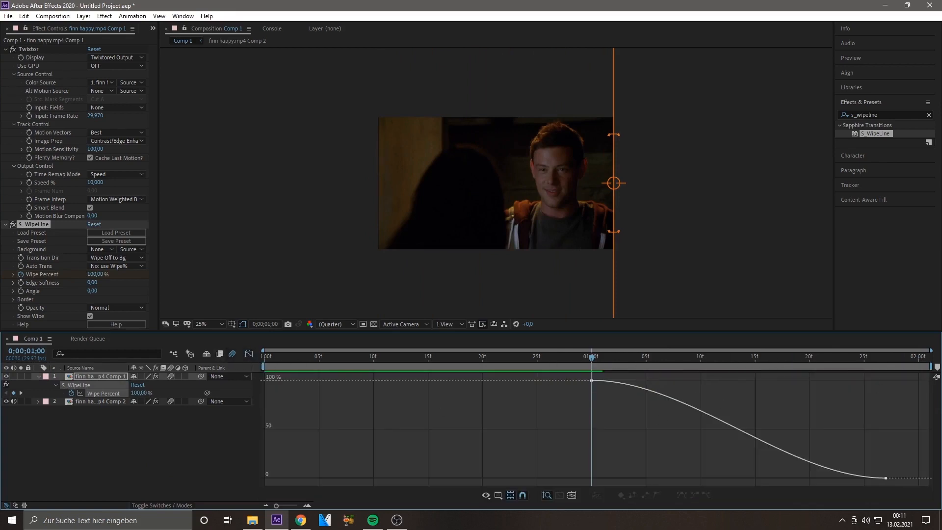
pyautogui.click(500, 492)
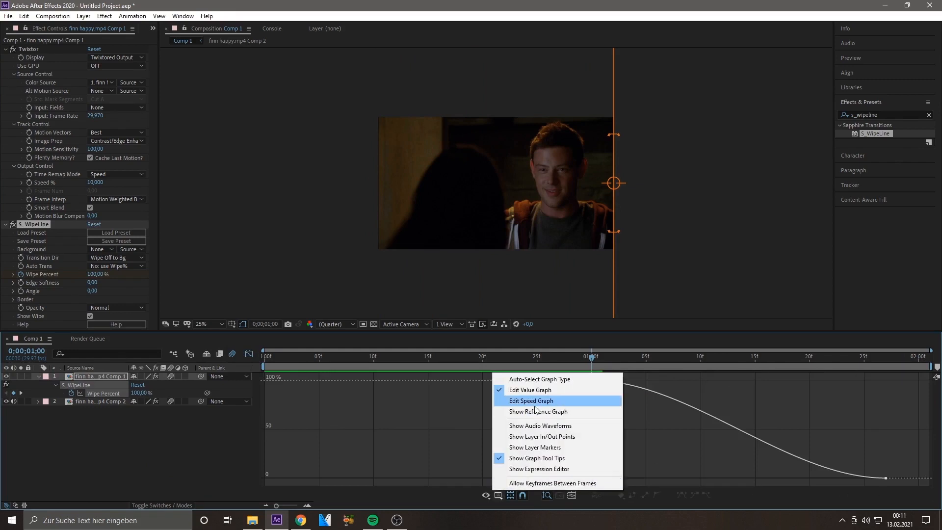
pyautogui.click(532, 396)
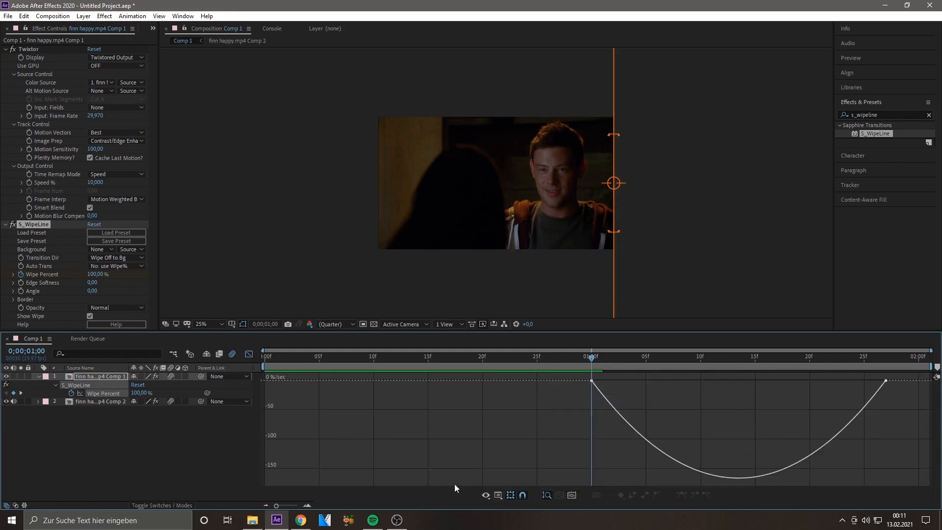
pyautogui.click(498, 496)
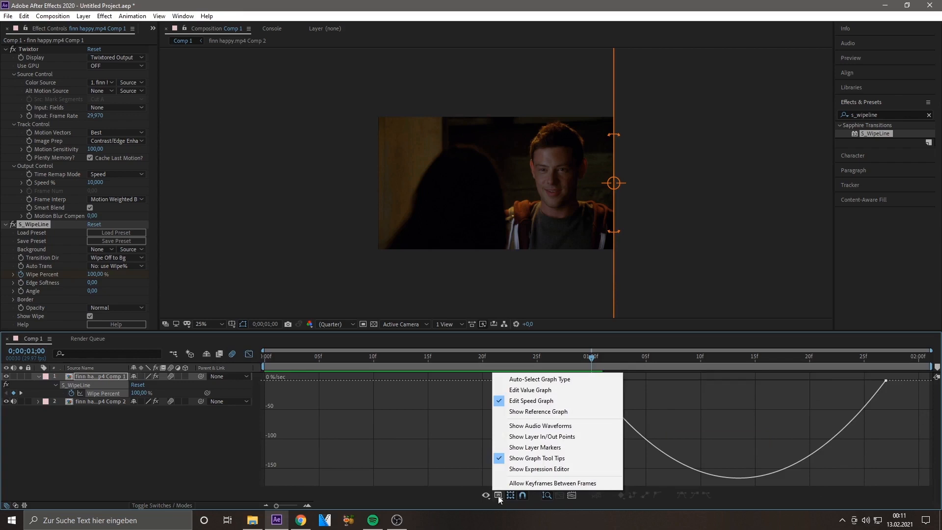
pyautogui.click(522, 390)
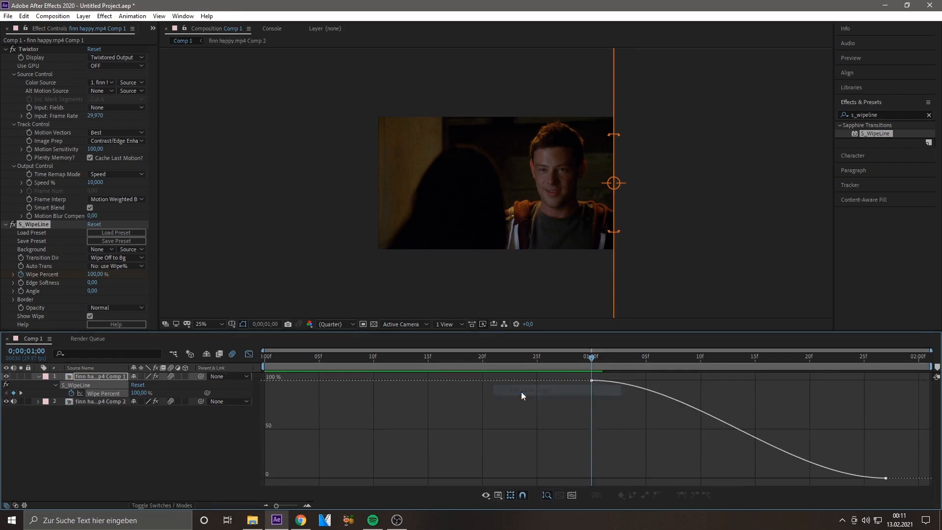
pyautogui.click(594, 382)
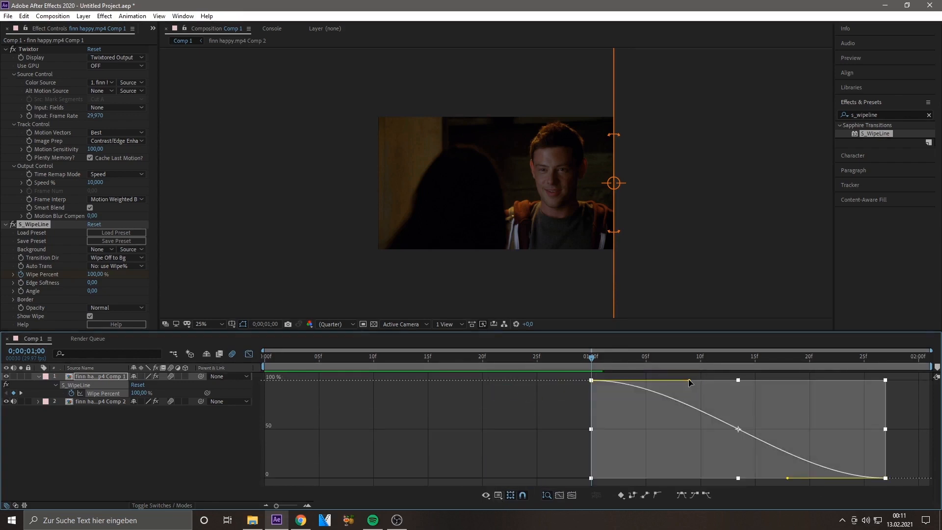
pyautogui.moveTo(691, 380); pyautogui.dragTo(577, 461)
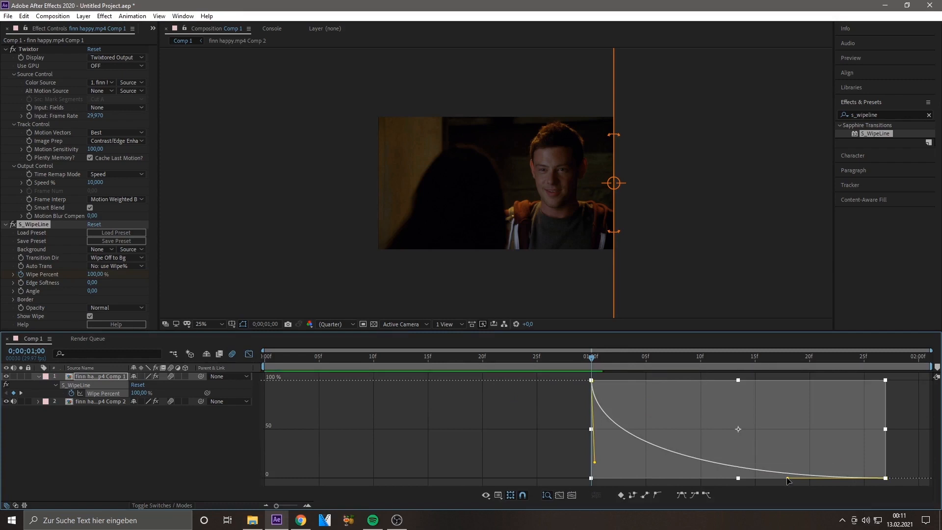
pyautogui.moveTo(786, 480); pyautogui.dragTo(619, 479)
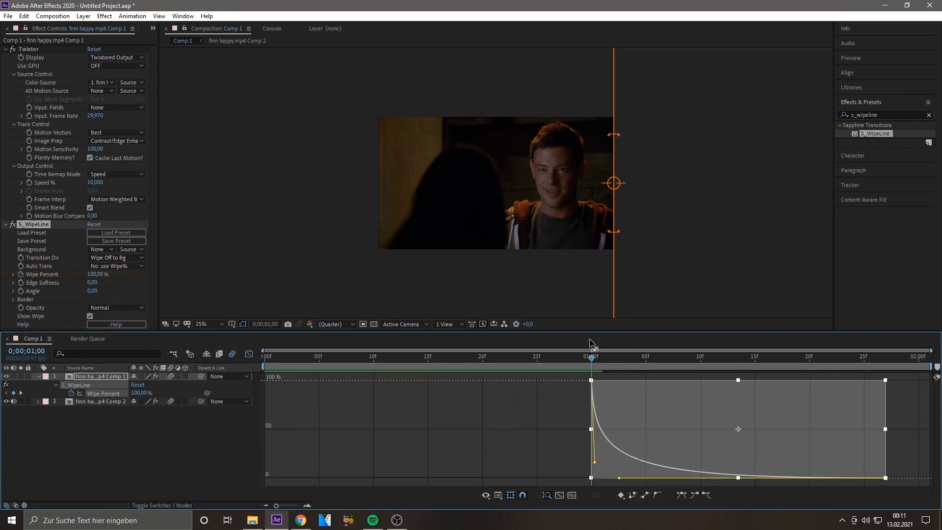
pyautogui.press('space')
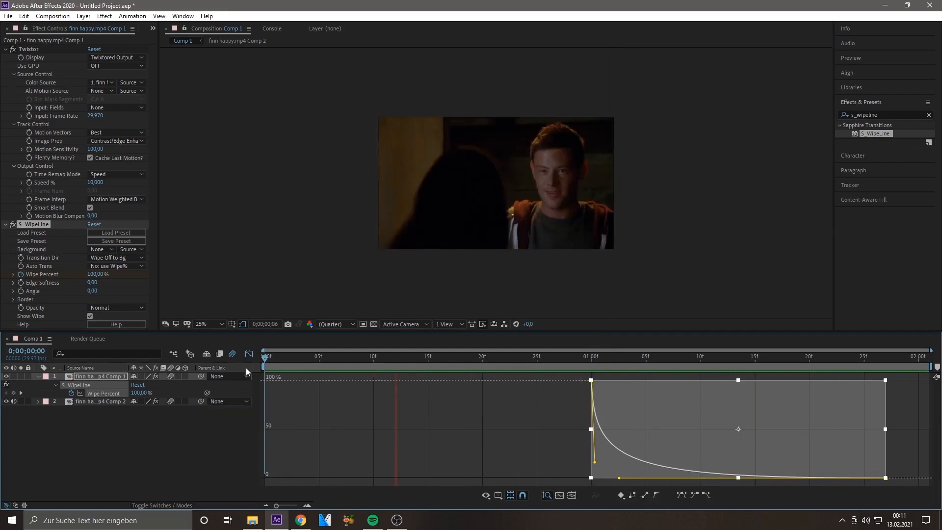
pyautogui.click(248, 354)
# Find the Turbulent Displace effect and apply it to the upper clip at 0;00;01;00.
pyautogui.click(588, 362)
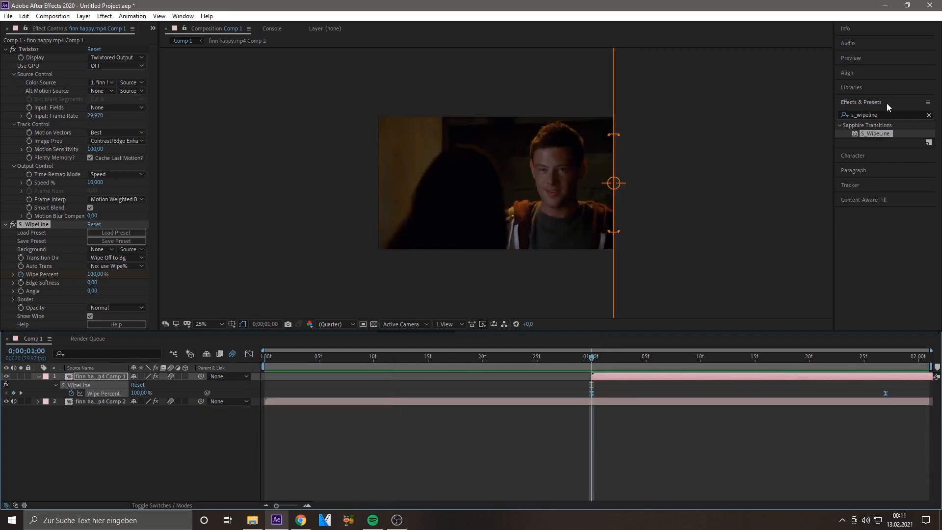
pyautogui.click(878, 114)
pyautogui.write('turbulent')
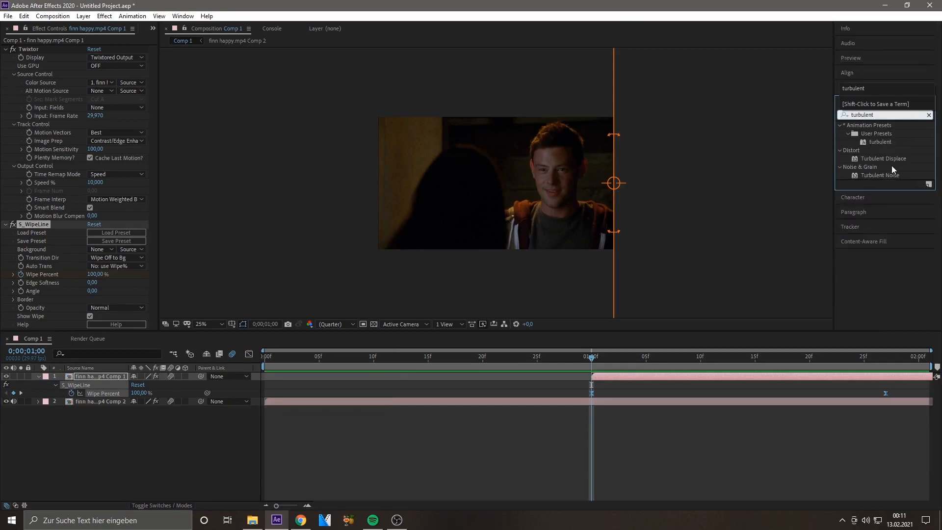
pyautogui.moveTo(883, 158); pyautogui.dragTo(602, 379)
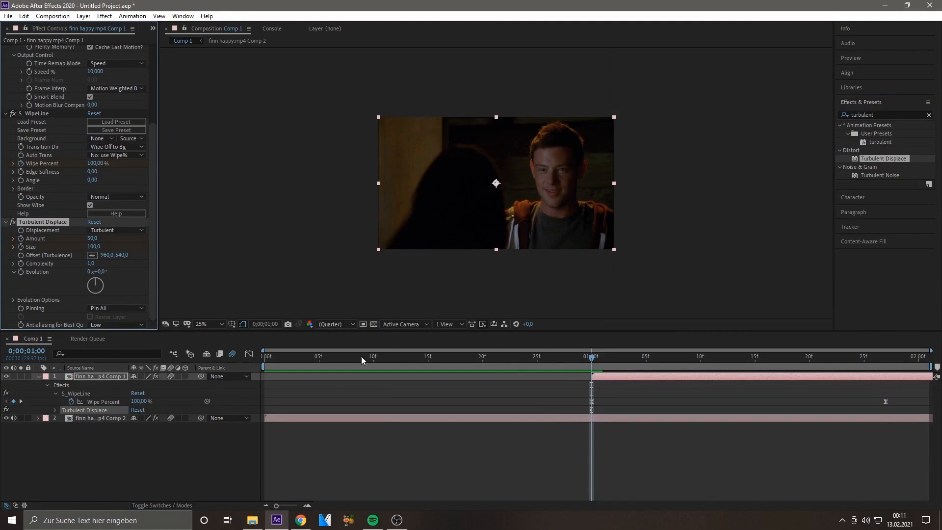
# Keyframe Turbulent Displace at 0;00;01;00 with Amount 70 and Size 50.
pyautogui.press('u')
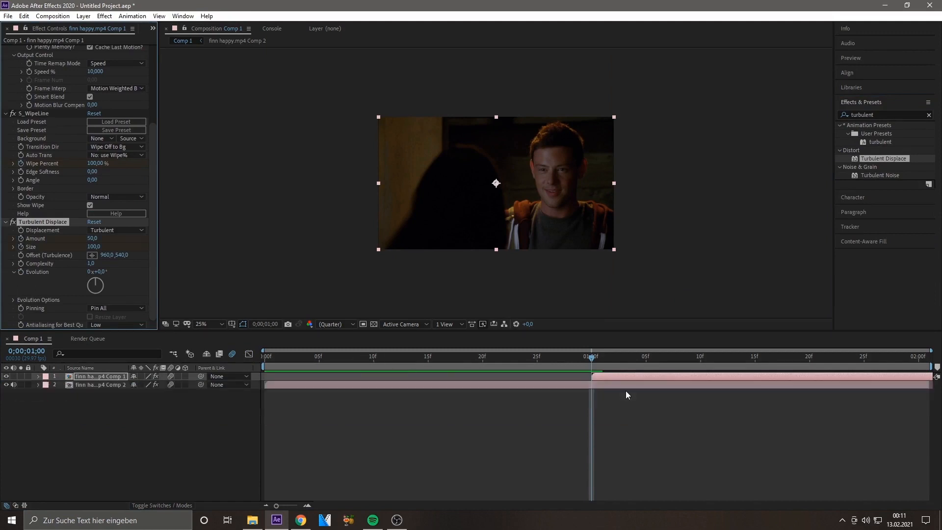
pyautogui.press('u')
pyautogui.press('u')
pyautogui.scroll(-1, 623, 398)
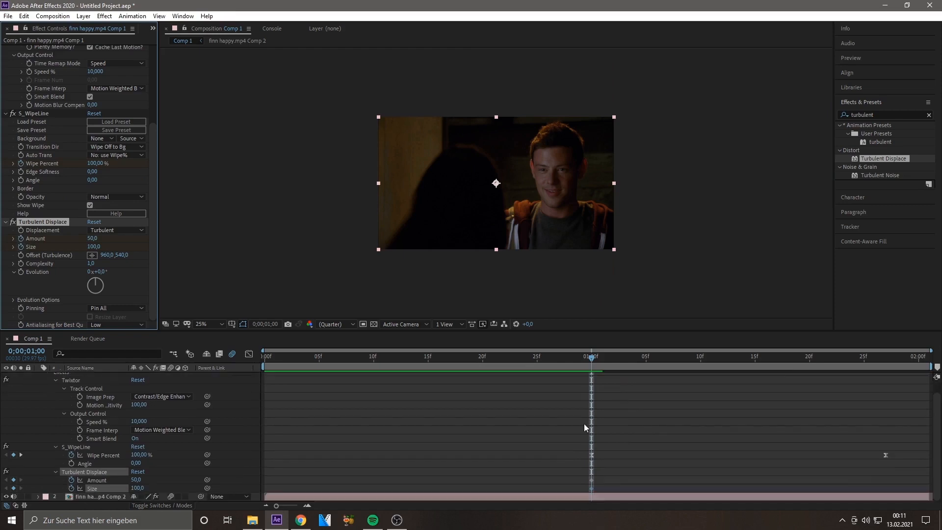
pyautogui.click(136, 479)
pyautogui.write('70')
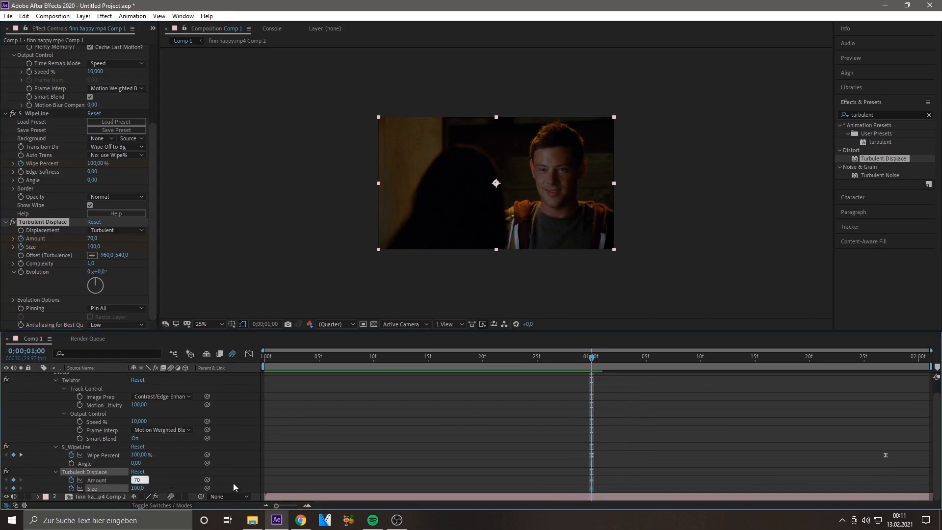
pyautogui.press('Return')
pyautogui.click(137, 488)
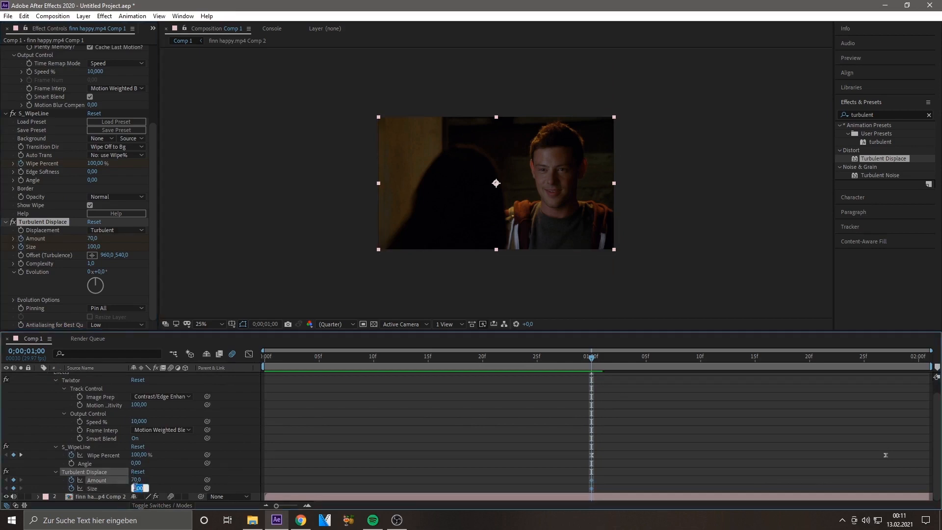
pyautogui.write('50')
pyautogui.press('Return')
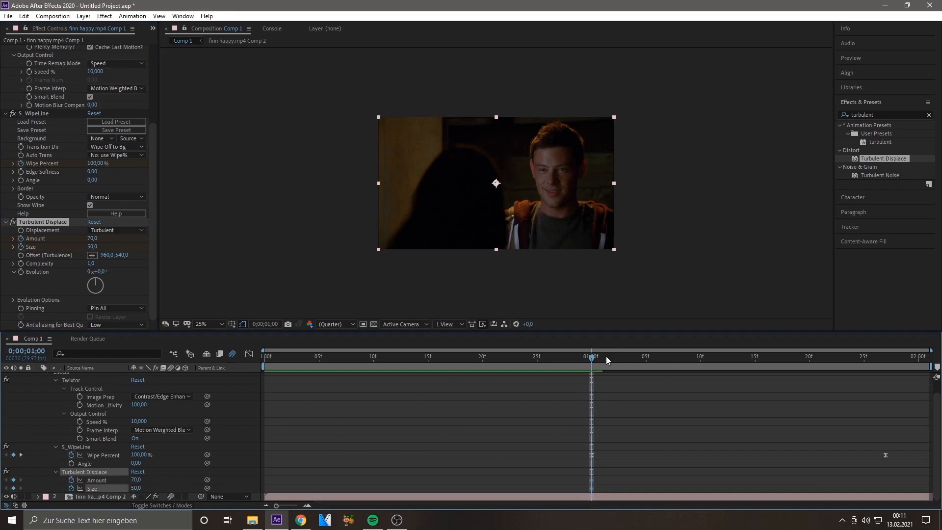
# Keyframe Turbulent Displace at 0;00;02;00 with Amount 0 and Size 300, and preview the animation from the beginning.
pyautogui.moveTo(606, 357); pyautogui.dragTo(937, 391)
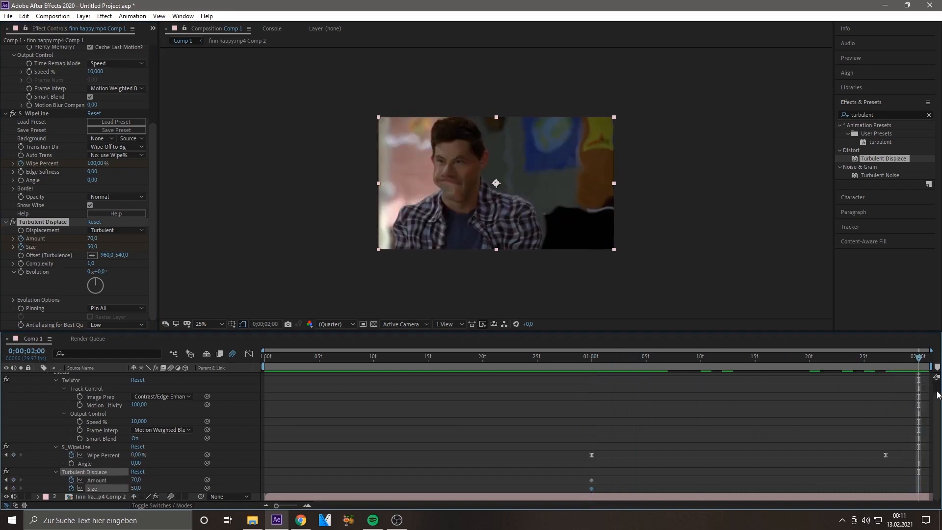
pyautogui.click(136, 480)
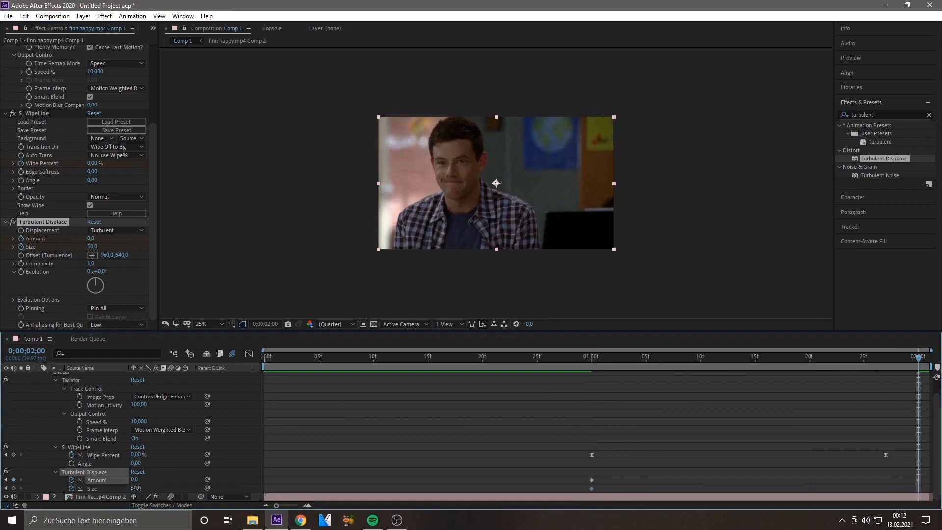
pyautogui.click(137, 488)
pyautogui.write('300')
pyautogui.press('Return')
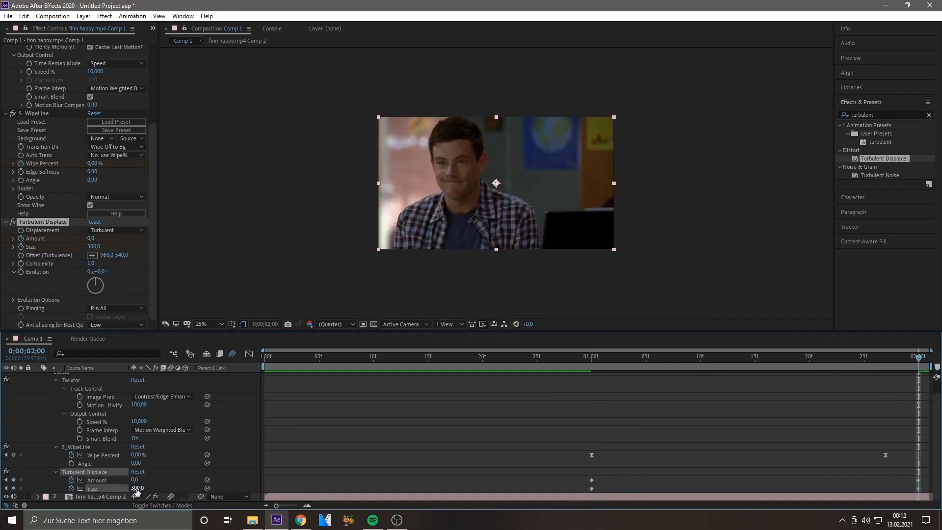
pyautogui.press('Home')
pyautogui.press('space')
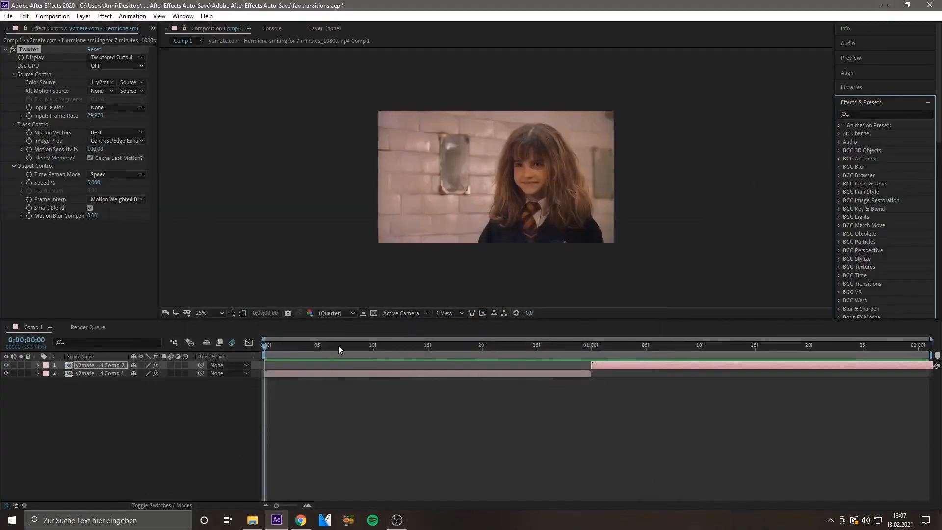
# Enable motion blur on both clip layers of the Hermione composition.
pyautogui.moveTo(266, 347); pyautogui.dragTo(920, 351)
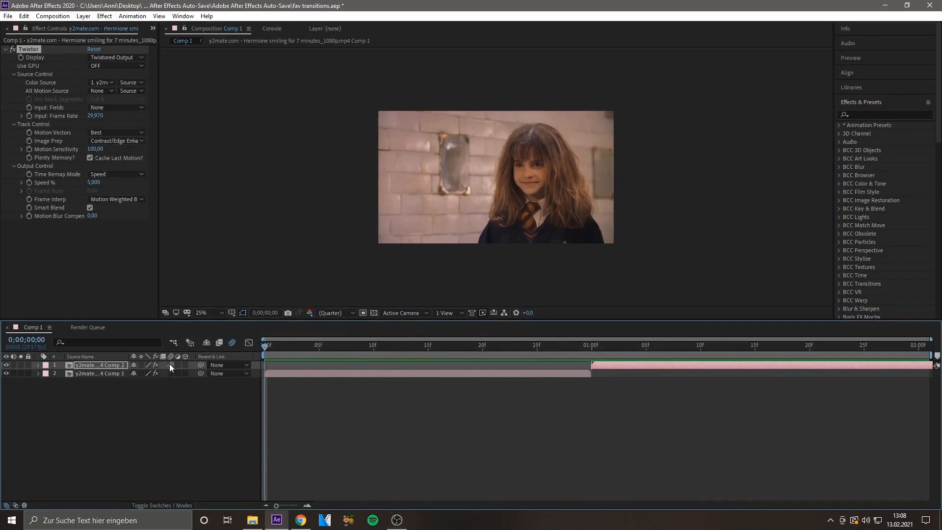
pyautogui.moveTo(169, 365); pyautogui.dragTo(169, 372)
# Add a null object placed near the upper right of the frame and split it at 0;00;01;00.
pyautogui.click(83, 16)
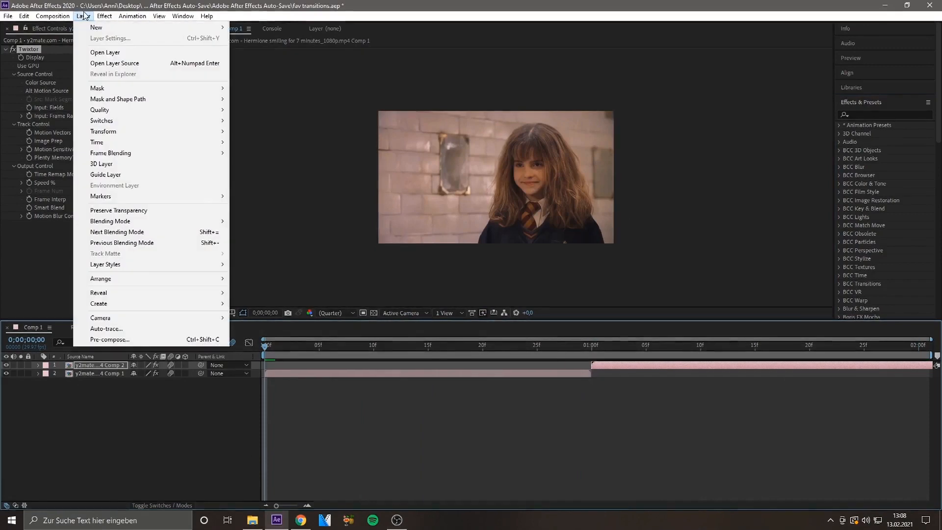
pyautogui.moveTo(206, 28)
pyautogui.click(278, 71)
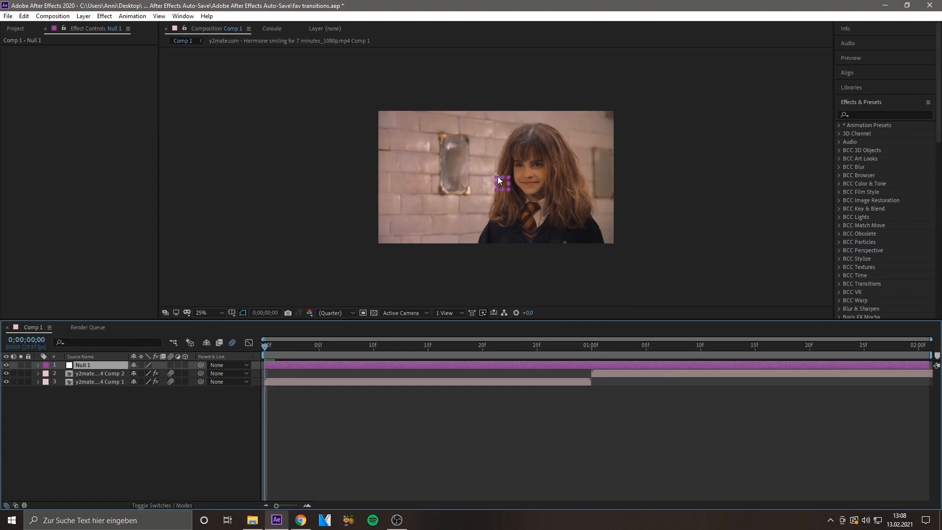
pyautogui.moveTo(496, 179); pyautogui.dragTo(577, 133)
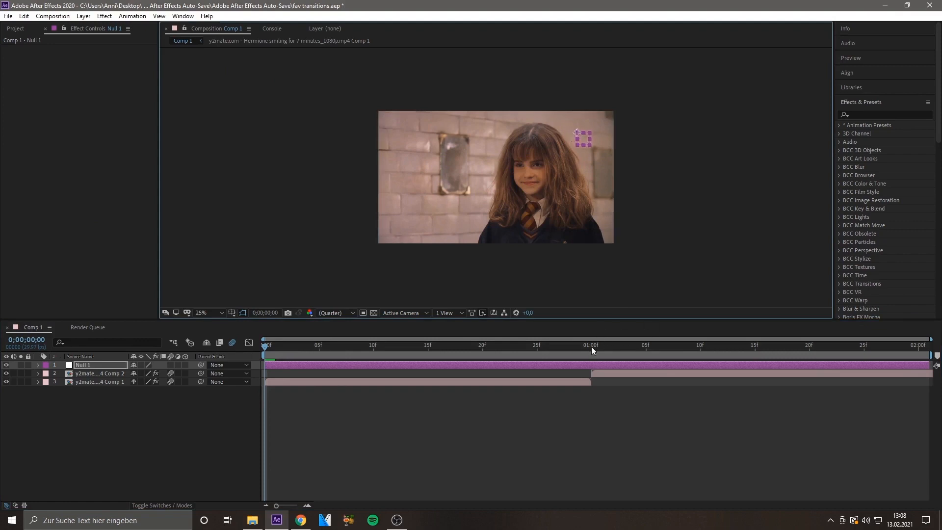
pyautogui.click(591, 346)
pyautogui.hotkey('ctrl', 'shift', 'd')
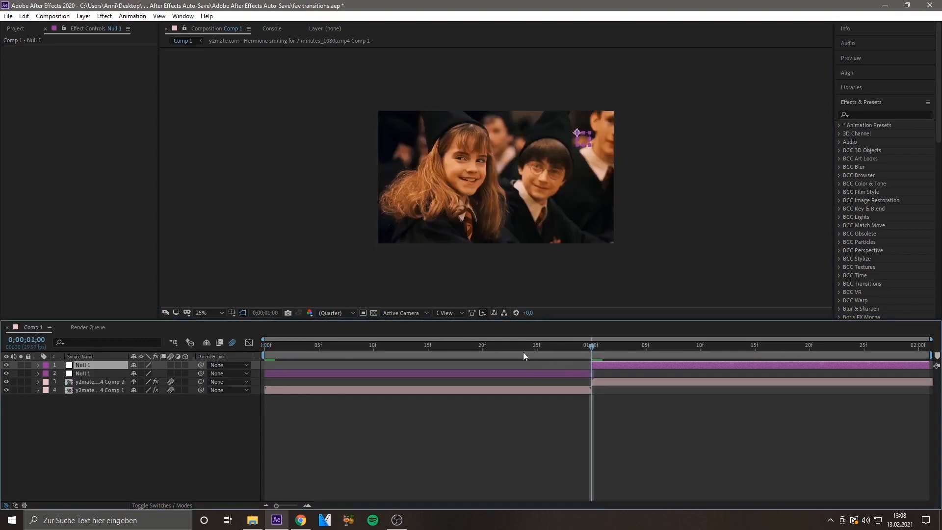
# Enable motion blur on both nulls and parent the first Hermione clip to the null covering the first second.
pyautogui.moveTo(523, 352); pyautogui.dragTo(187, 372)
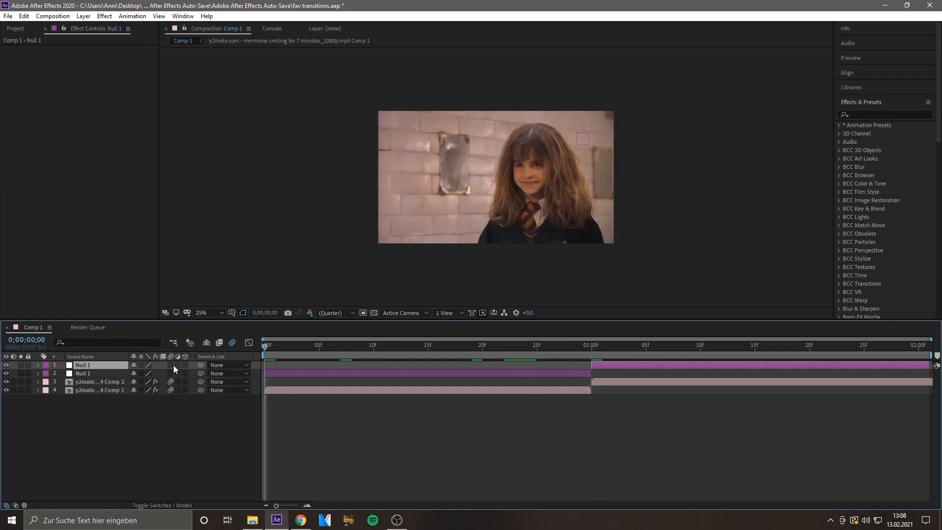
pyautogui.click(170, 372)
pyautogui.click(303, 390)
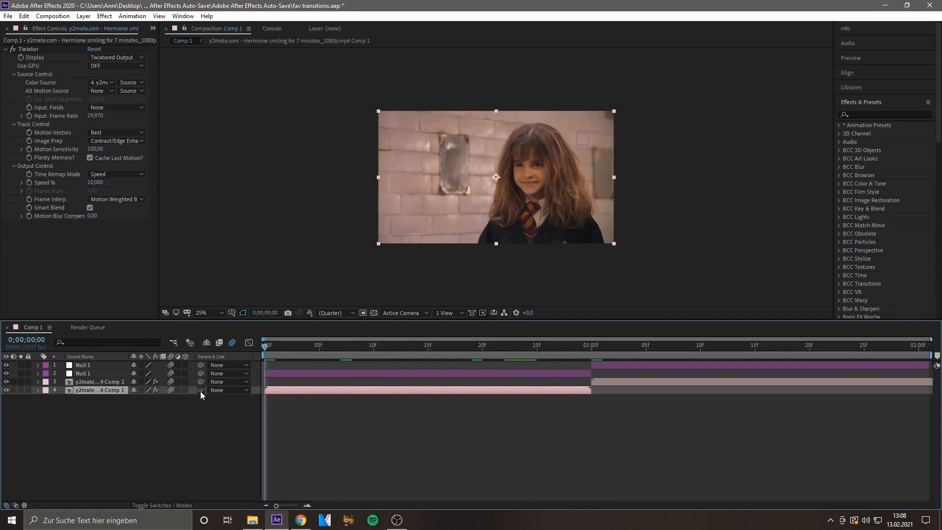
pyautogui.moveTo(201, 390); pyautogui.dragTo(105, 373)
pyautogui.click(84, 373)
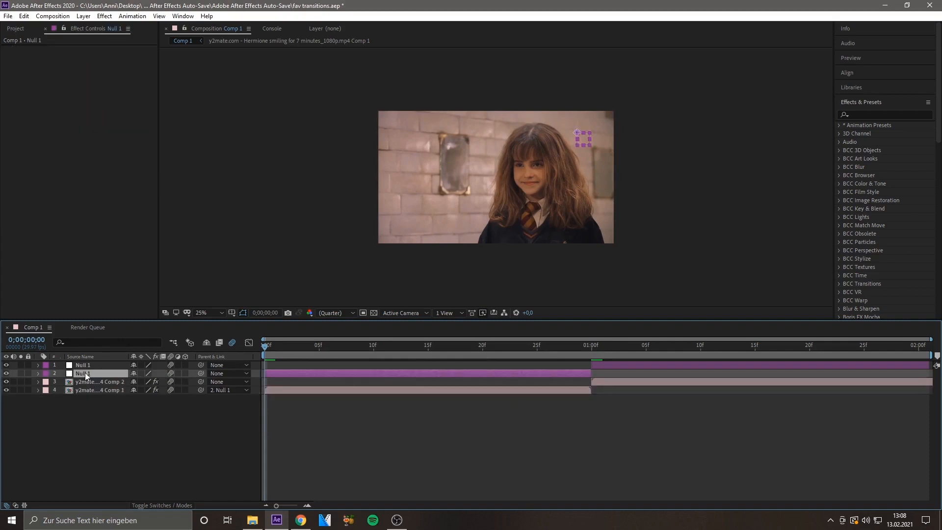
pyautogui.click(98, 389)
# Parent the second Hermione clip to the null that starts at 0;00;01;00.
pyautogui.click(320, 353)
pyautogui.click(629, 381)
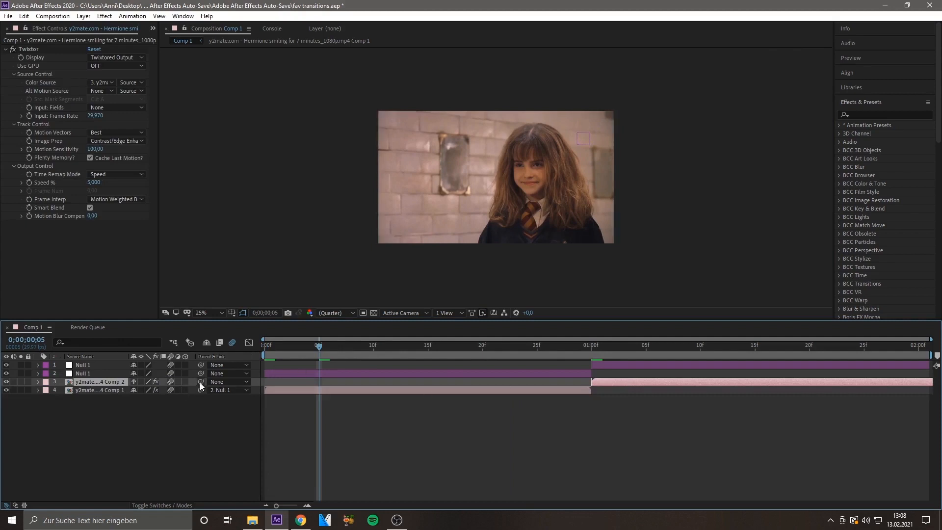
pyautogui.moveTo(201, 382); pyautogui.dragTo(111, 364)
# Keyframe the first null's Scale at 100% on 0;00;00;05 and 650% on 0;00;01;00.
pyautogui.click(326, 373)
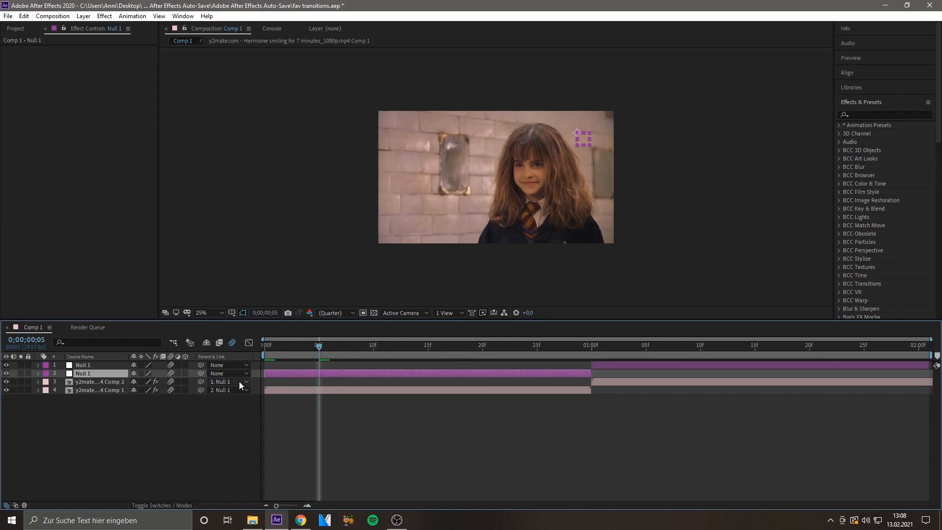
pyautogui.press('s')
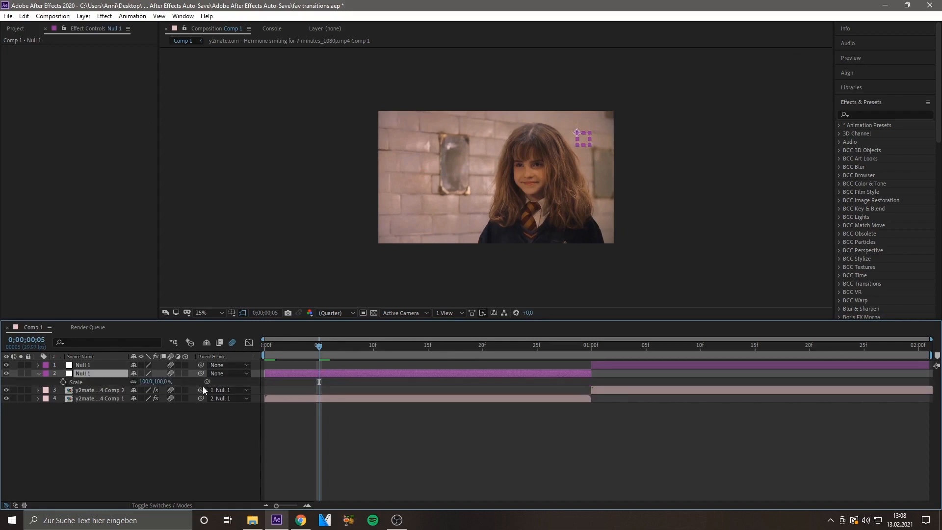
pyautogui.click(62, 383)
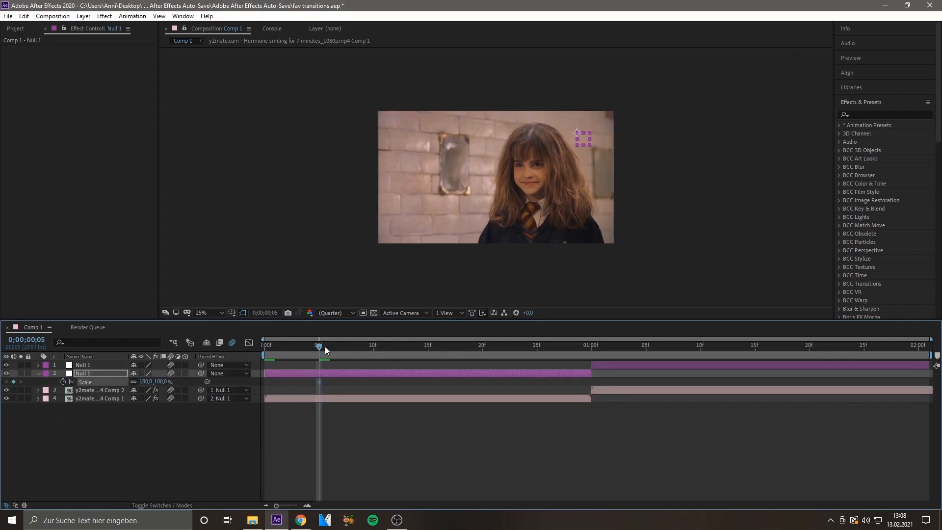
pyautogui.moveTo(325, 346); pyautogui.dragTo(578, 392)
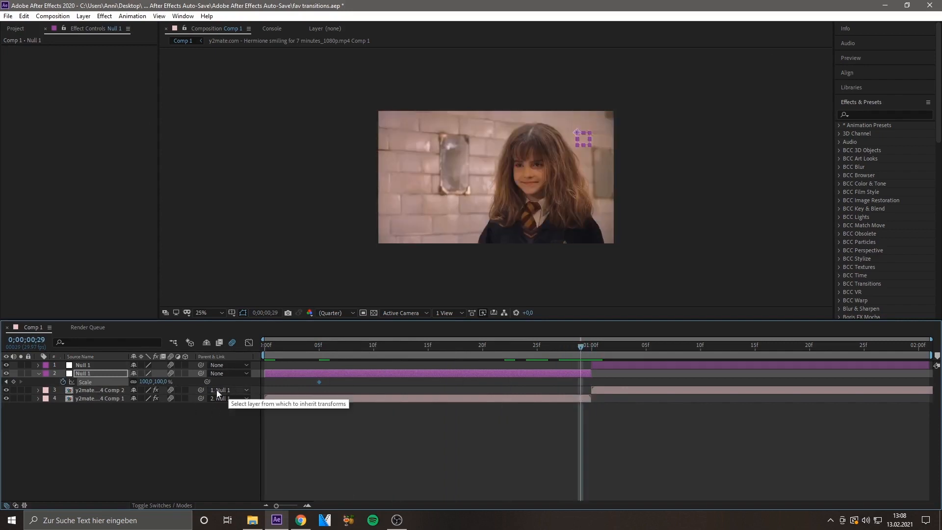
pyautogui.moveTo(580, 350); pyautogui.dragTo(587, 357)
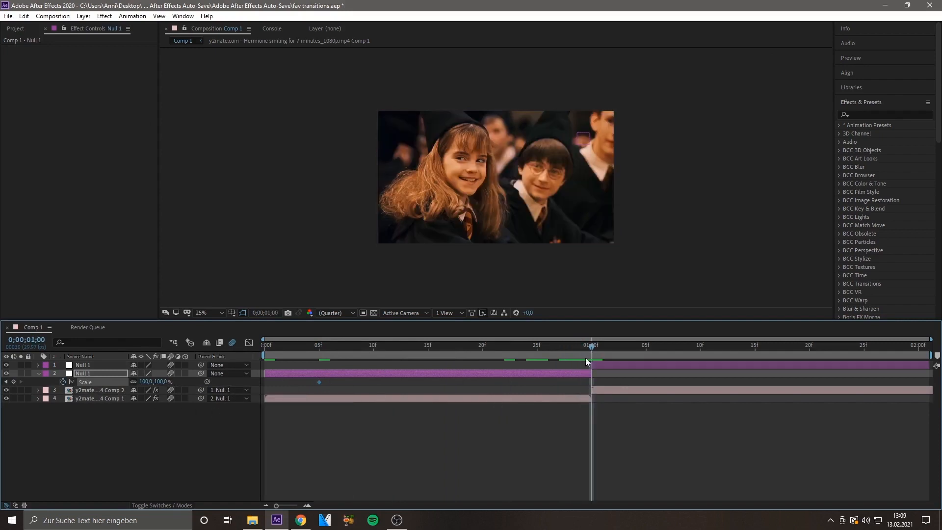
pyautogui.click(144, 382)
pyautogui.write('650')
pyautogui.press('Return')
# Keyframe the second null's Scale at 25% on 0;00;01;00 and 100% on 0;00;01;26.
pyautogui.click(612, 367)
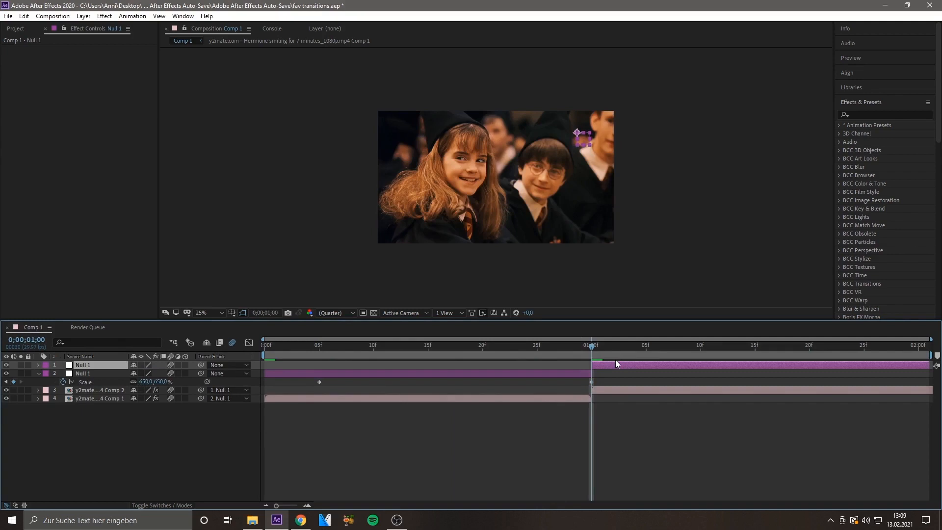
pyautogui.press('s')
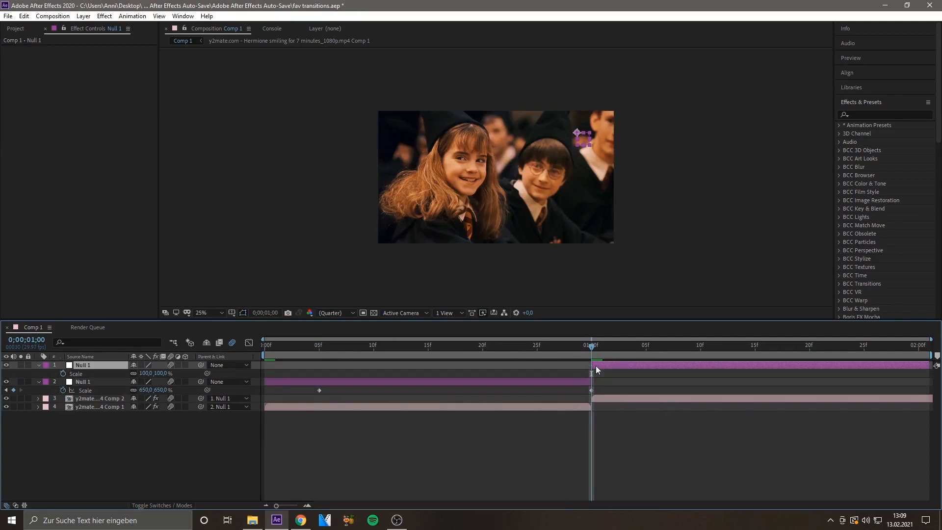
pyautogui.hotkey('alt', 'shift', 's')
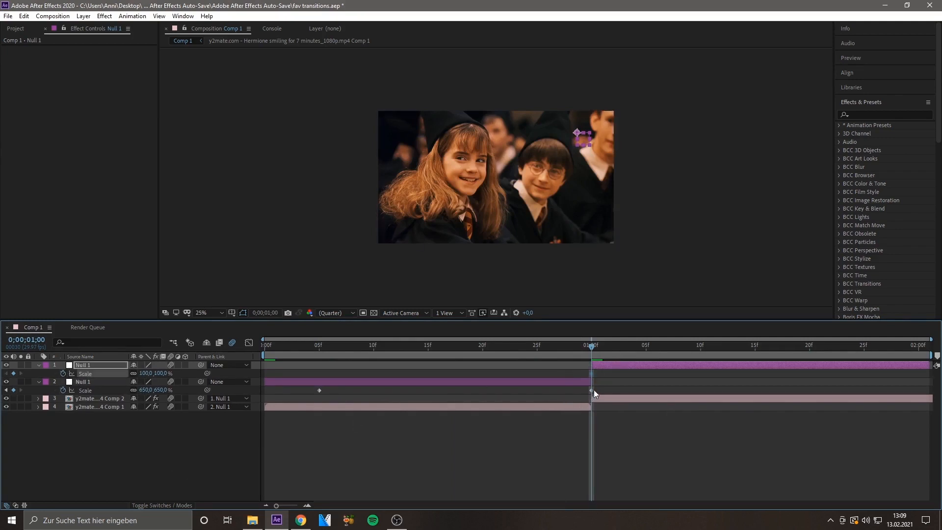
pyautogui.moveTo(894, 378); pyautogui.dragTo(875, 380)
pyautogui.click(146, 374)
pyautogui.write('25')
pyautogui.press('Return')
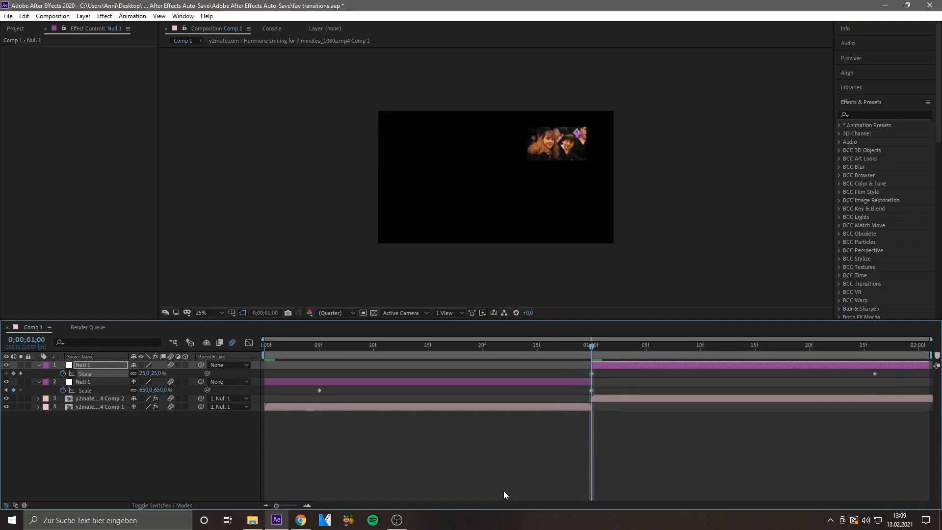
# Find the Motion Tile effect and apply it to the second Hermione clip.
pyautogui.click(629, 399)
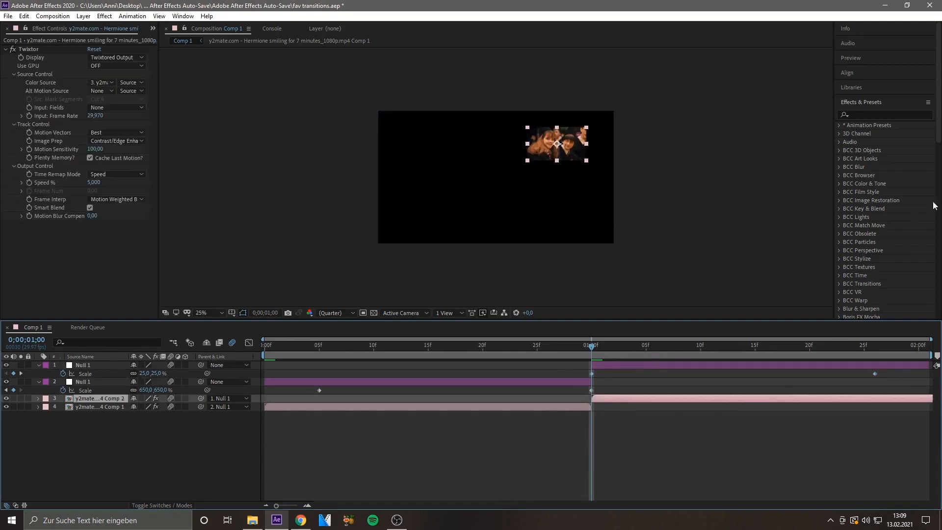
pyautogui.click(878, 114)
pyautogui.write('moti')
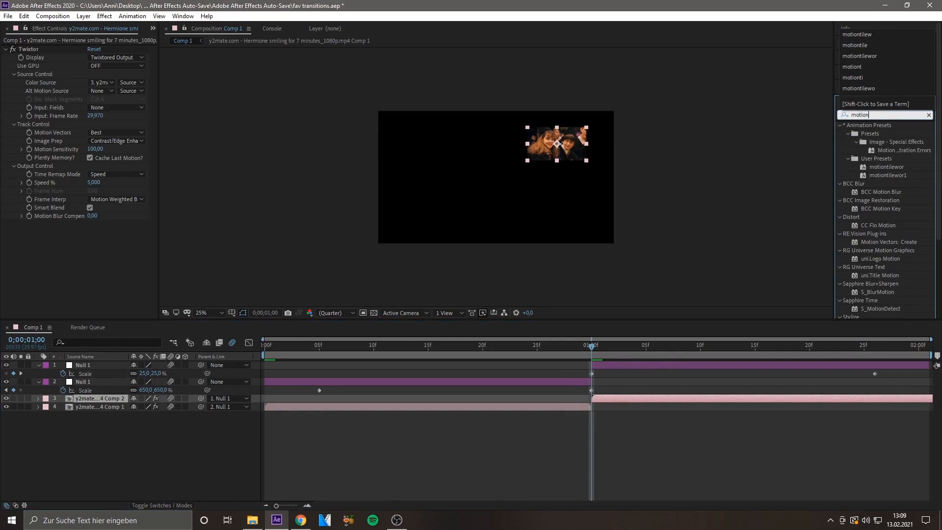
pyautogui.write('on ti')
pyautogui.moveTo(875, 134); pyautogui.dragTo(633, 399)
# Enable Mirror Edges in Motion Tile and set Output Height to 500 and Output Width to 700.
pyautogui.click(89, 274)
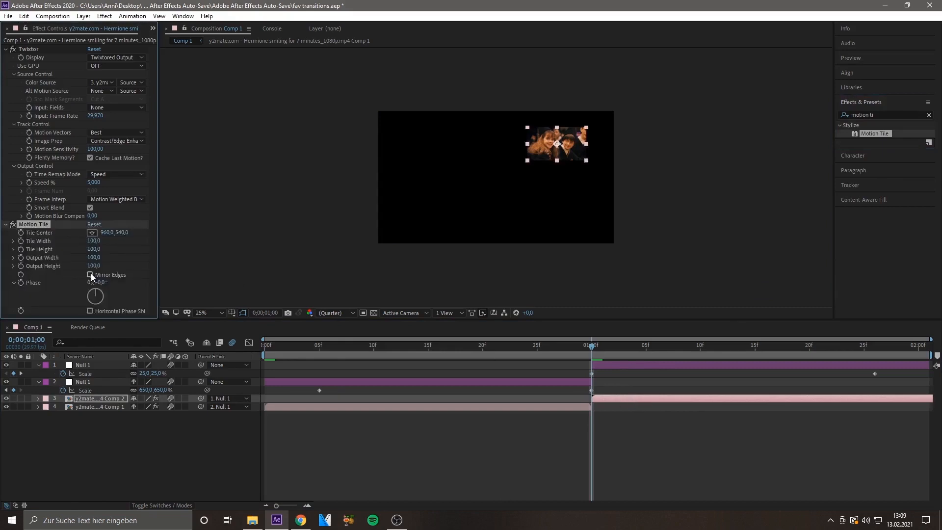
pyautogui.click(93, 265)
pyautogui.write('500')
pyautogui.press('Return')
pyautogui.click(93, 258)
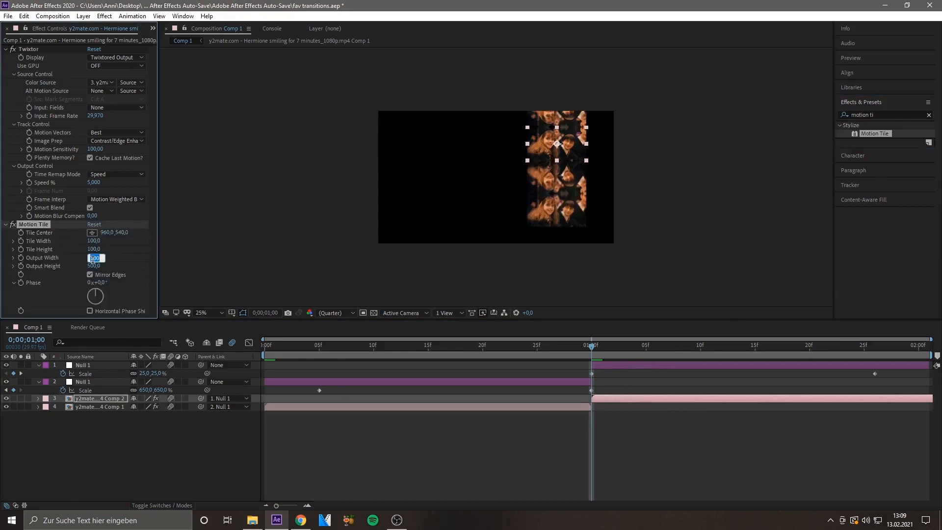
pyautogui.write('700')
pyautogui.press('Return')
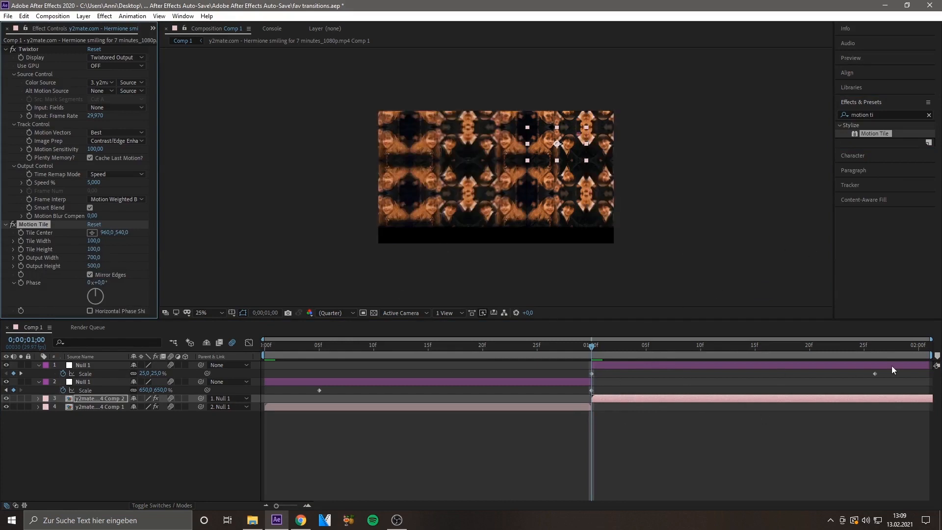
# Ease the Scale keyframes of both nulls and reshape the first null's curve to rise steeply just before 0;00;01;00.
pyautogui.moveTo(886, 373); pyautogui.dragTo(254, 407)
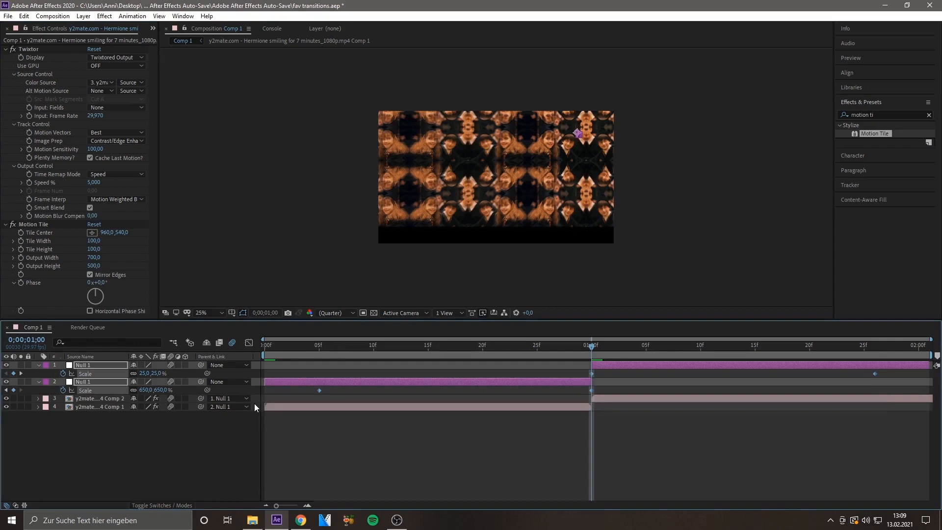
pyautogui.click(249, 343)
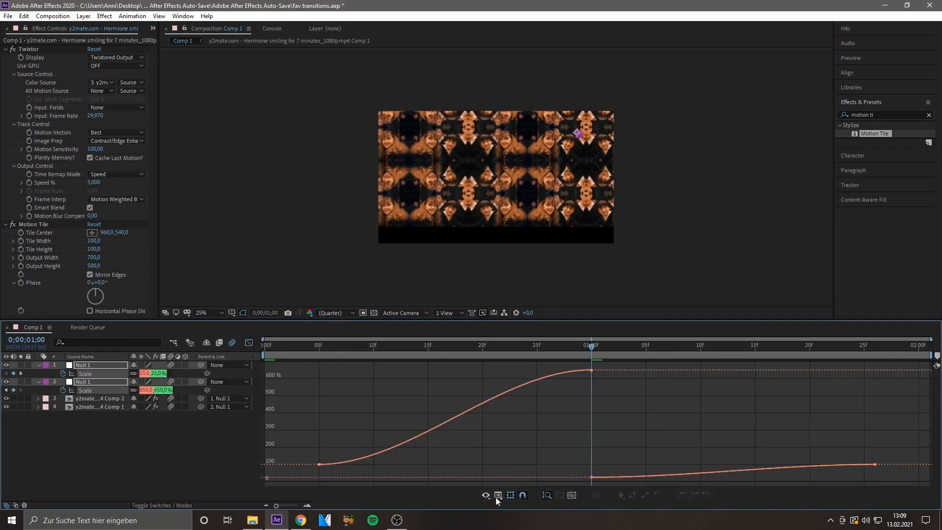
pyautogui.click(478, 401)
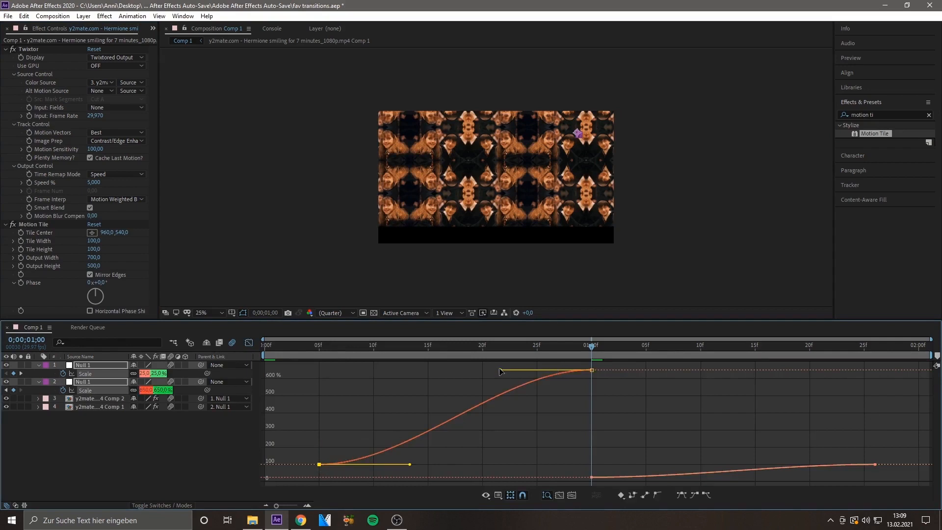
pyautogui.moveTo(502, 372); pyautogui.dragTo(651, 449)
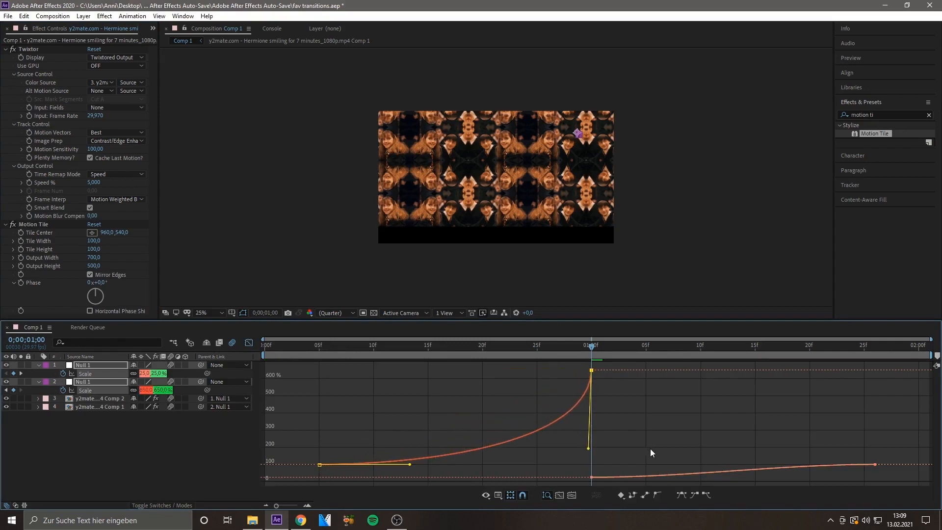
pyautogui.moveTo(410, 465); pyautogui.dragTo(566, 464)
# Reshape the second null's Scale curve so it rises sharply at 0;00;01;00 and flattens toward its last keyframe.
pyautogui.click(595, 478)
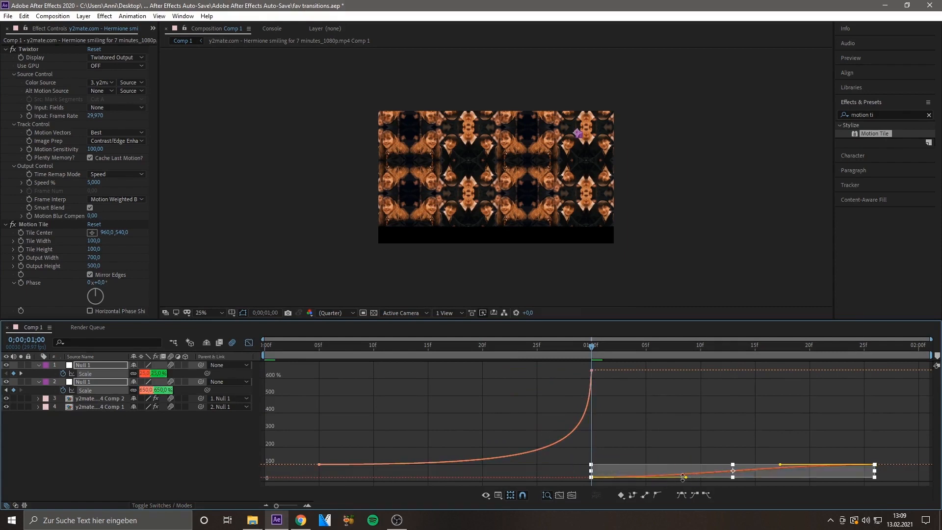
pyautogui.moveTo(686, 477); pyautogui.dragTo(590, 474)
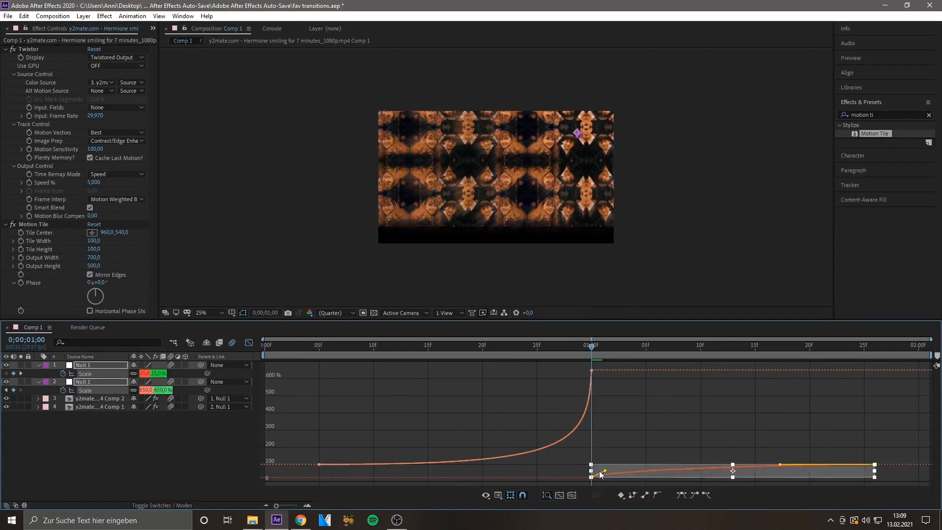
pyautogui.click(776, 454)
pyautogui.click(875, 465)
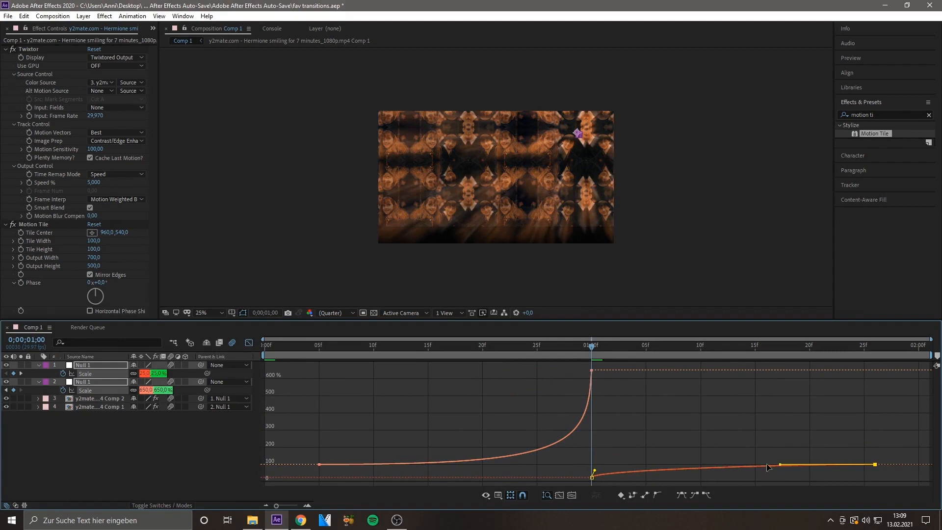
pyautogui.moveTo(780, 464); pyautogui.dragTo(605, 464)
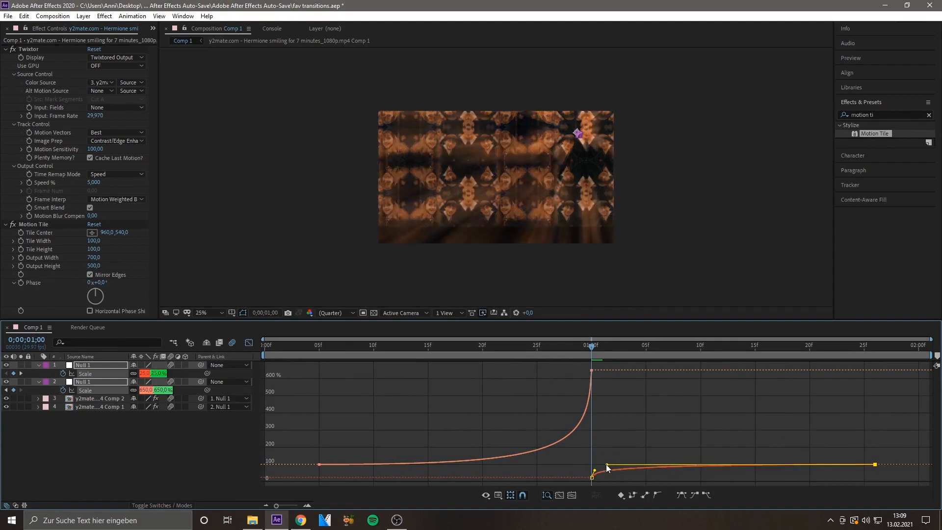
# Shift the second null's Scale keyframes one frame earlier and preview the transition.
pyautogui.click(248, 343)
pyautogui.moveTo(579, 371); pyautogui.dragTo(866, 376)
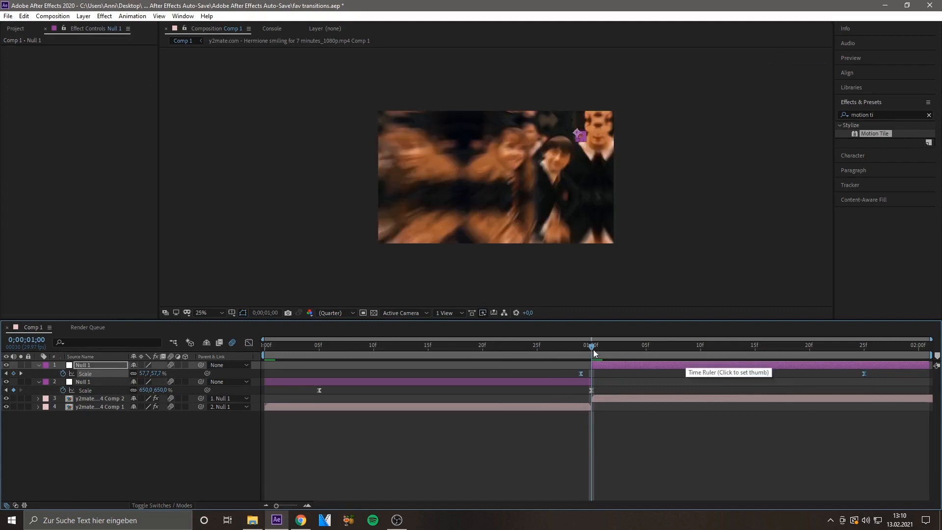
pyautogui.press('space')
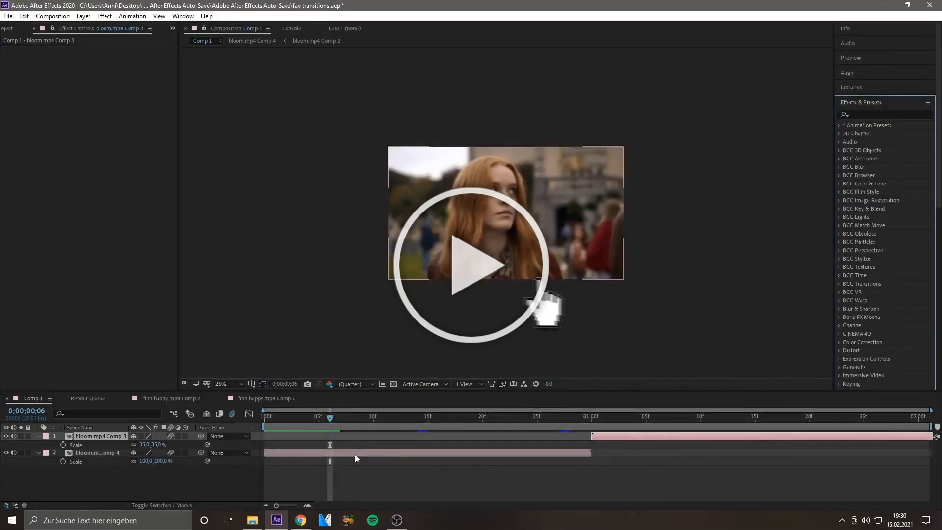
# Move to 0;00;01;19 and set the Scale of the bloom.mp4 Comp 3 layer to 100%.
pyautogui.moveTo(329, 418); pyautogui.dragTo(798, 418)
pyautogui.click(144, 444)
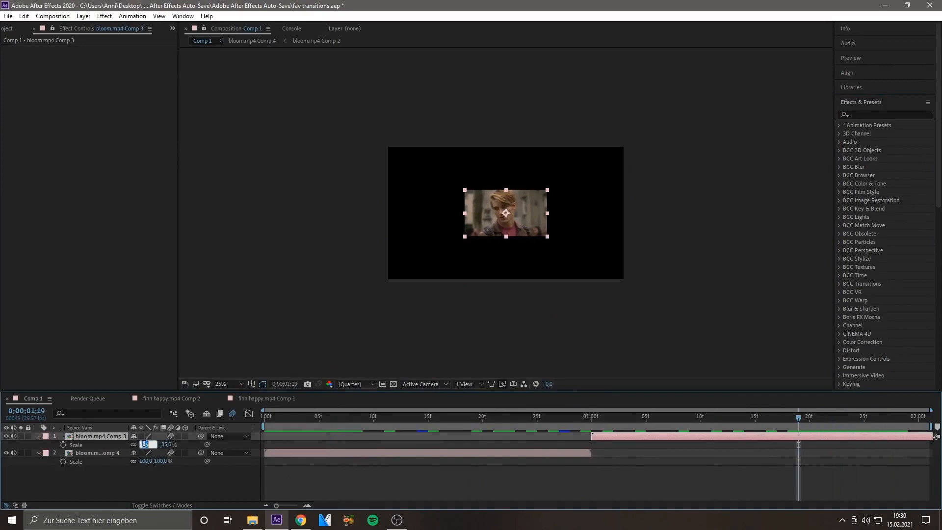
pyautogui.write('100')
pyautogui.press('Return')
# Find the Motion Tile effect and apply it to the bloom.mp4 Comp 3 layer.
pyautogui.click(873, 105)
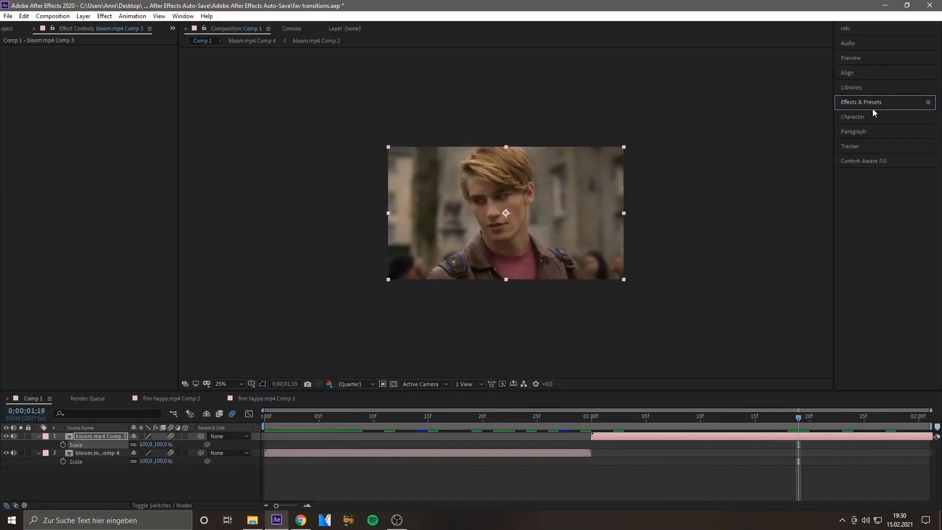
pyautogui.click(877, 109)
pyautogui.click(876, 115)
pyautogui.write('mo')
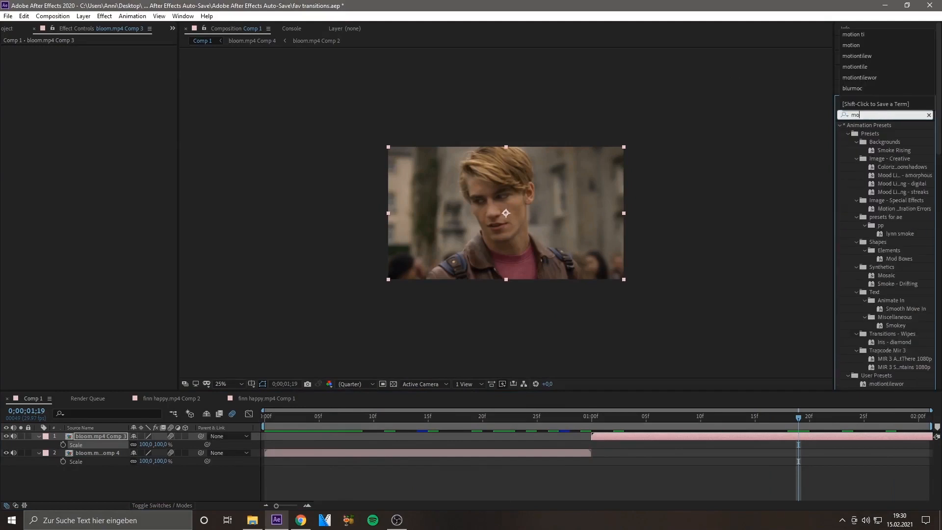
pyautogui.write('tion ti')
pyautogui.moveTo(875, 133); pyautogui.dragTo(662, 438)
# Enable Mirror Edges in Motion Tile, change the Output Height and set the Output Width to 500.
pyautogui.click(101, 100)
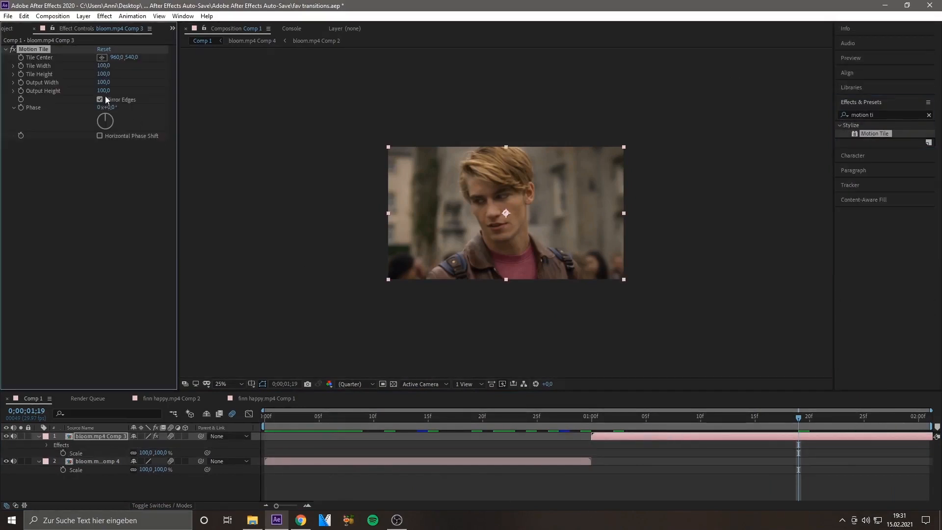
pyautogui.click(104, 91)
pyautogui.press('Return')
pyautogui.click(105, 83)
pyautogui.write('500')
pyautogui.press('Return')
# Keyframe the bloom.mp4 Comp 4 layer's Scale from 100% at 0;00;00;07 to 650% at 0;00;01;00.
pyautogui.click(340, 415)
pyautogui.click(289, 464)
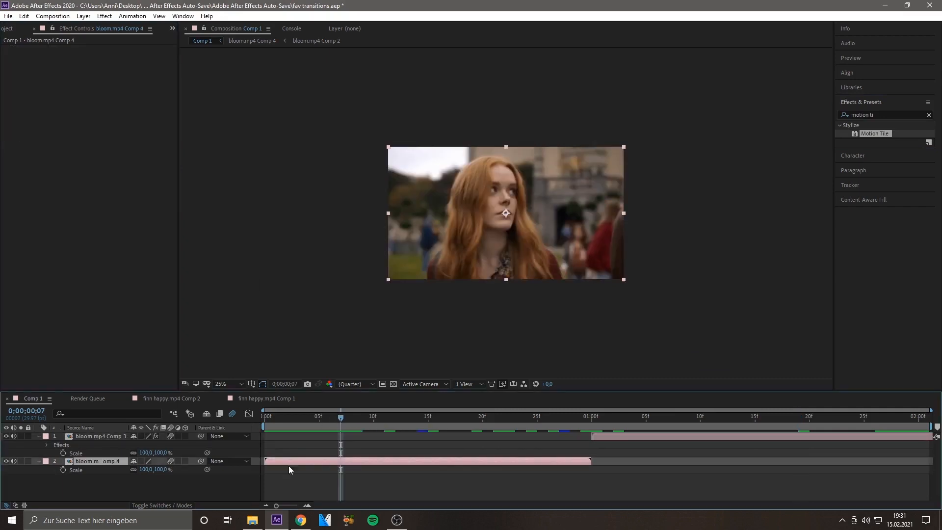
pyautogui.click(64, 470)
pyautogui.moveTo(391, 414); pyautogui.dragTo(588, 481)
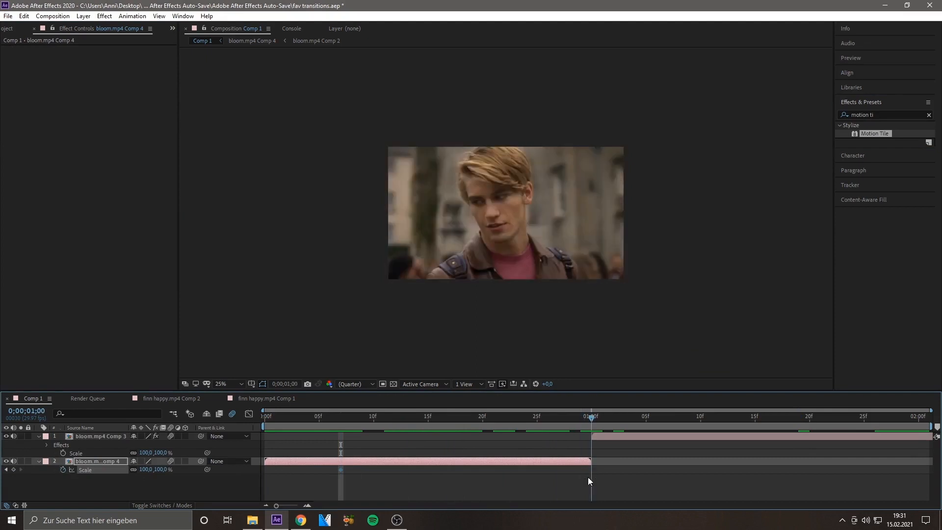
pyautogui.click(143, 470)
pyautogui.write('650')
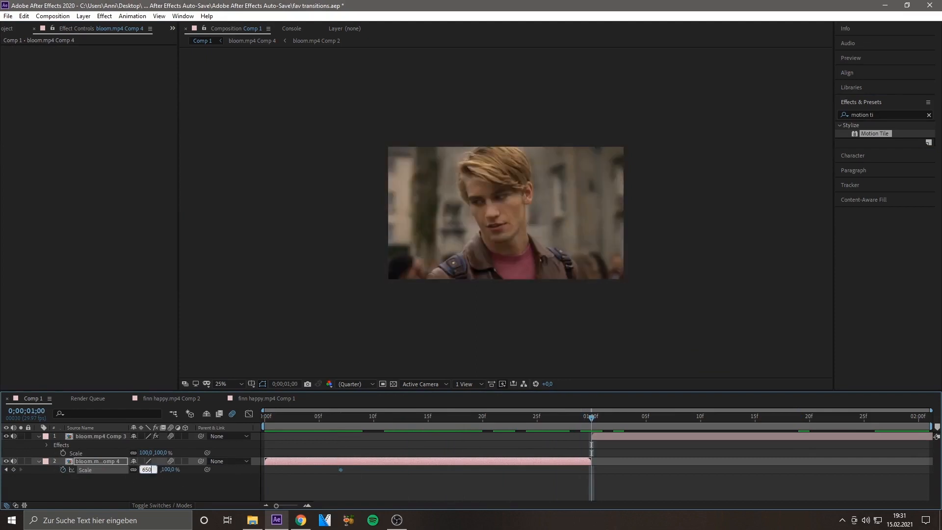
pyautogui.press('Return')
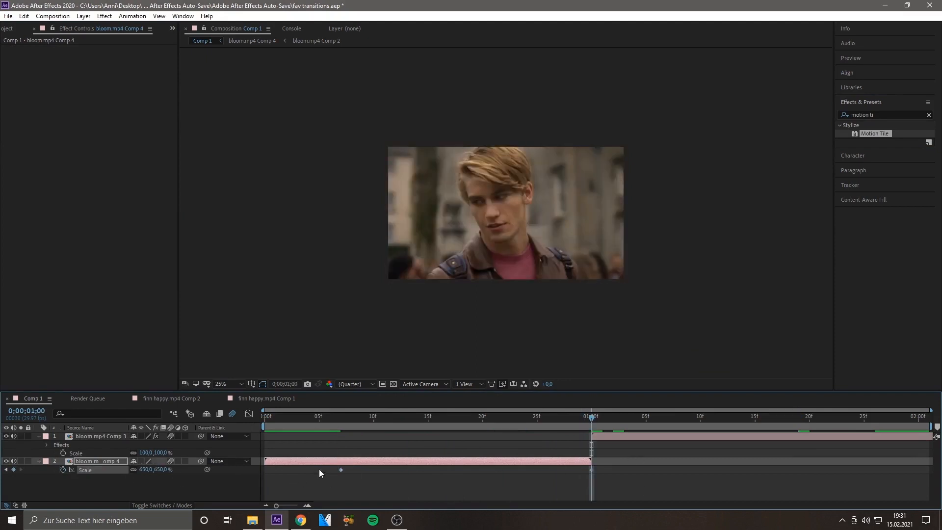
# Ease the bloom.mp4 Comp 4 Scale keyframes and shape their value graph to start slowly and rise steeply at the cut.
pyautogui.moveTo(319, 469); pyautogui.dragTo(649, 467)
pyautogui.click(248, 414)
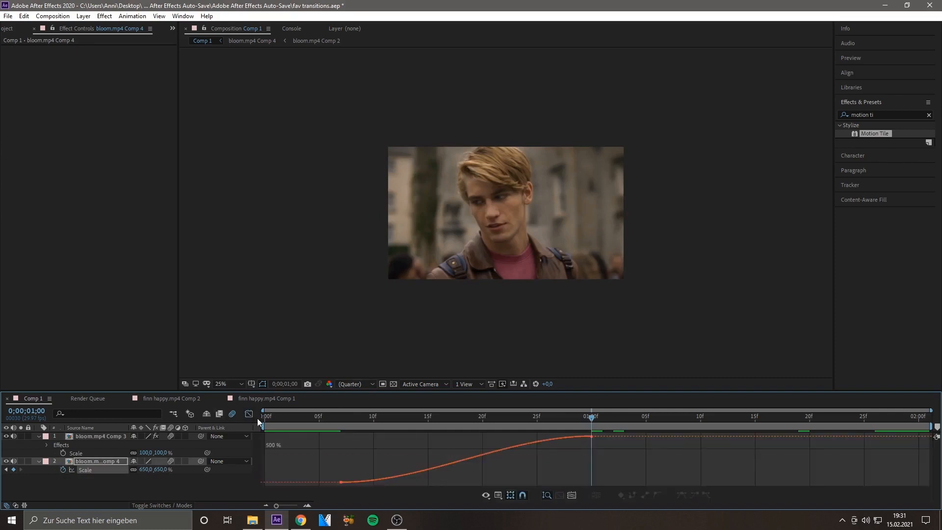
pyautogui.click(591, 436)
pyautogui.moveTo(507, 436); pyautogui.dragTo(588, 466)
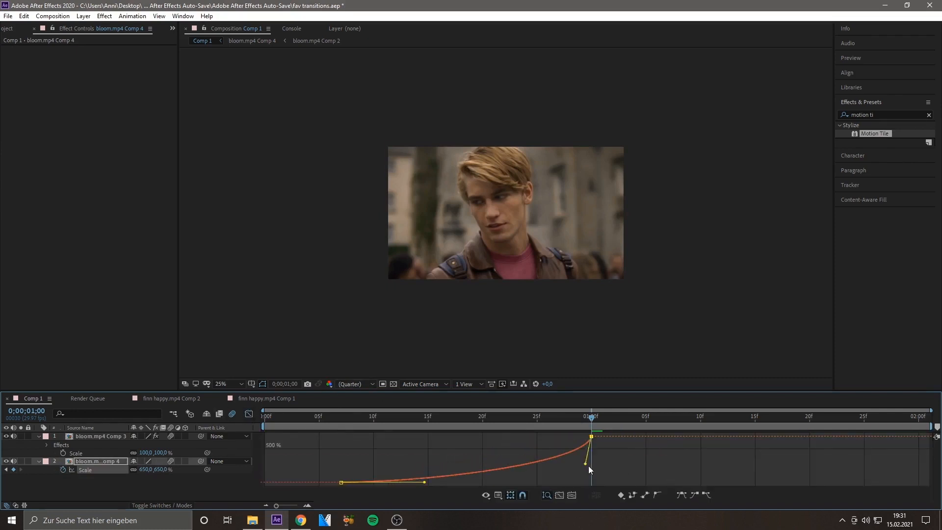
pyautogui.moveTo(424, 483); pyautogui.dragTo(573, 482)
pyautogui.hotkey('shift', 'F3')
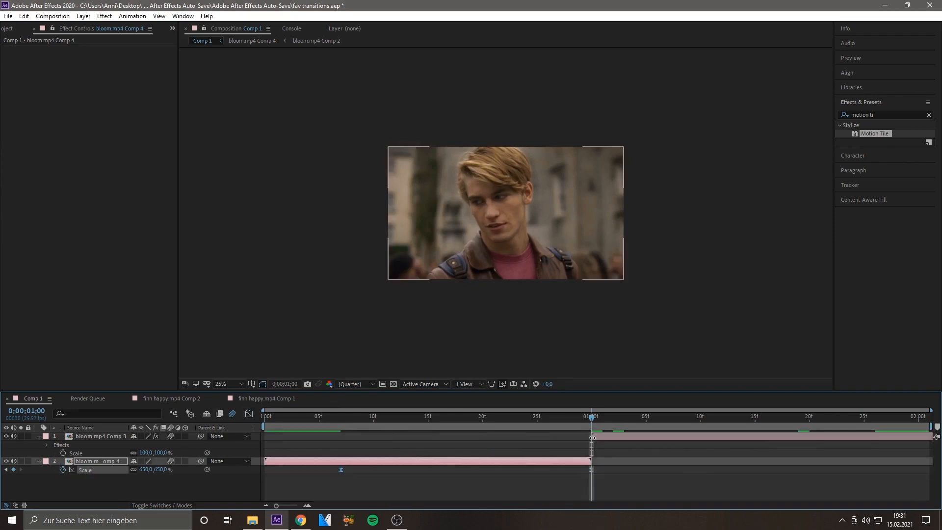
# Keyframe the bloom.mp4 Comp 3 layer's Scale at 35% on 0;00;01;00, with the 100% keyframe moved to 0;00;01;27.
pyautogui.click(595, 434)
pyautogui.press('s')
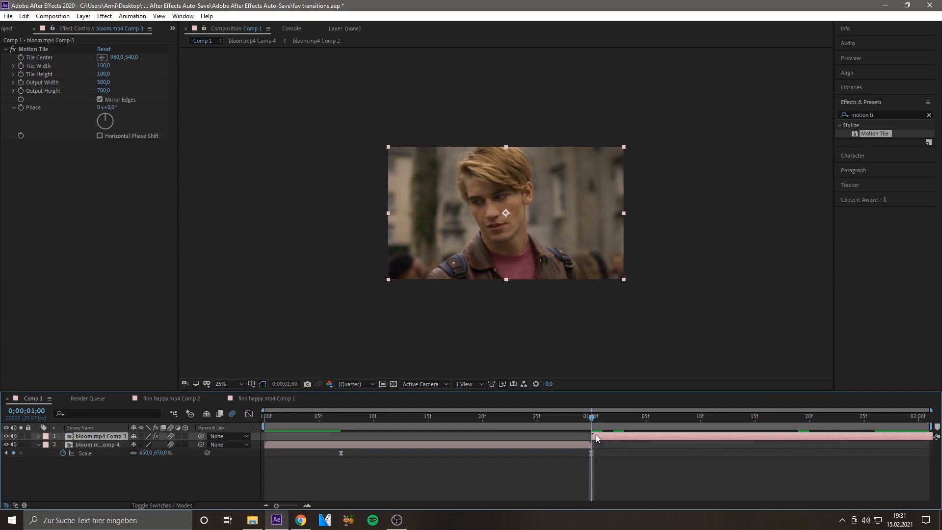
pyautogui.click(63, 444)
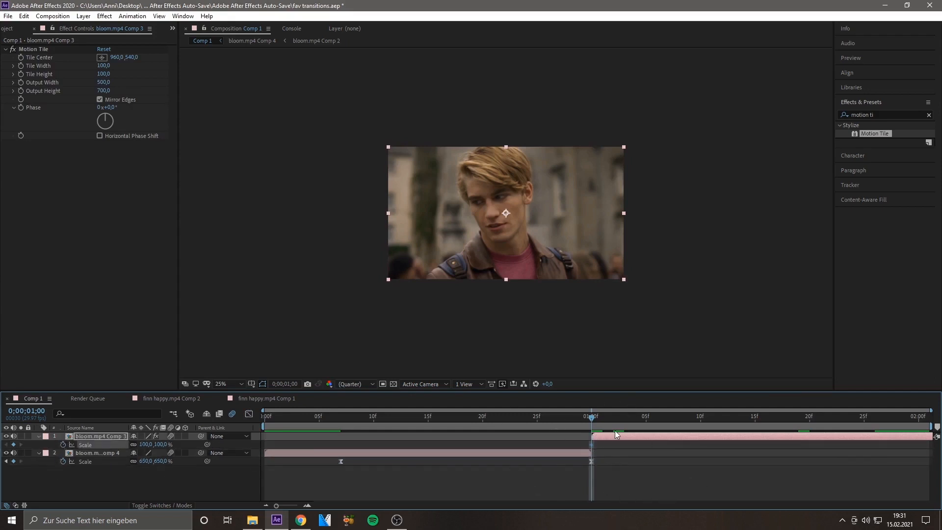
pyautogui.moveTo(591, 447); pyautogui.dragTo(882, 460)
pyautogui.click(146, 444)
pyautogui.write('35')
pyautogui.press('Return')
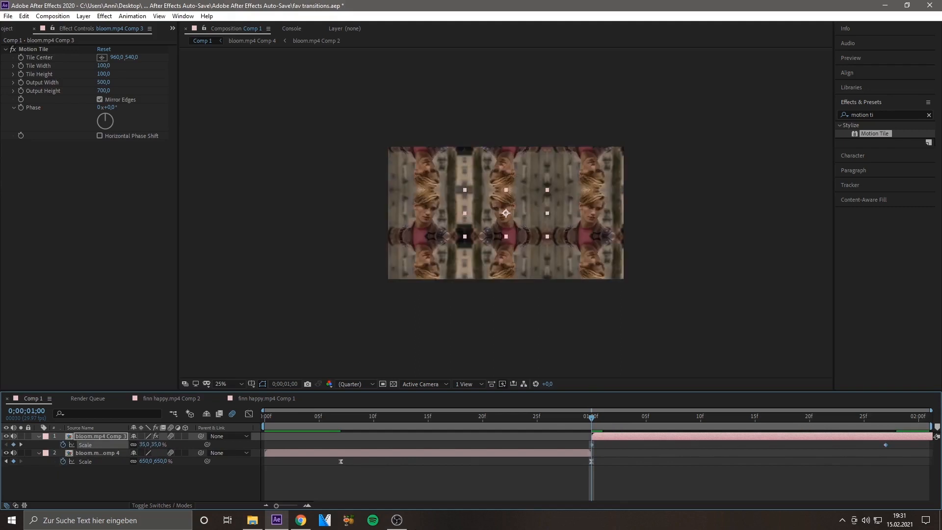
# Shift both Scale keyframes of bloom.mp4 Comp 3 one frame earlier.
pyautogui.click(898, 444)
pyautogui.click(884, 445)
pyautogui.moveTo(592, 446); pyautogui.dragTo(581, 450)
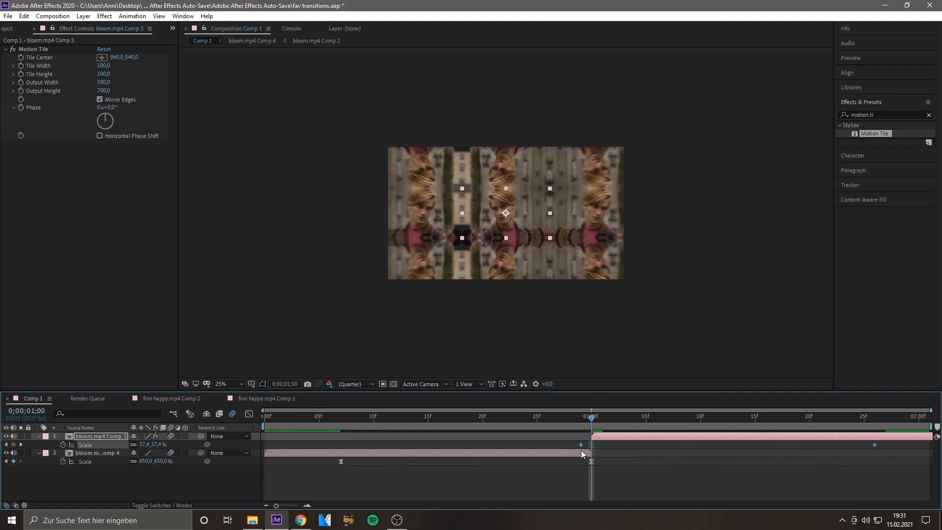
# Shape the bloom.mp4 Comp 3 Scale graph to rise steeply at the start and level off slowly, and preview the transition.
pyautogui.click(249, 414)
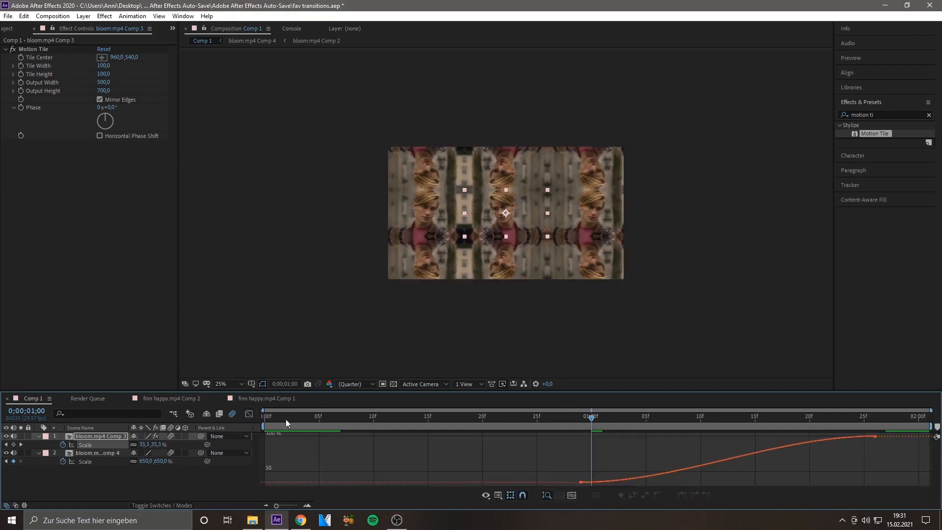
pyautogui.click(581, 481)
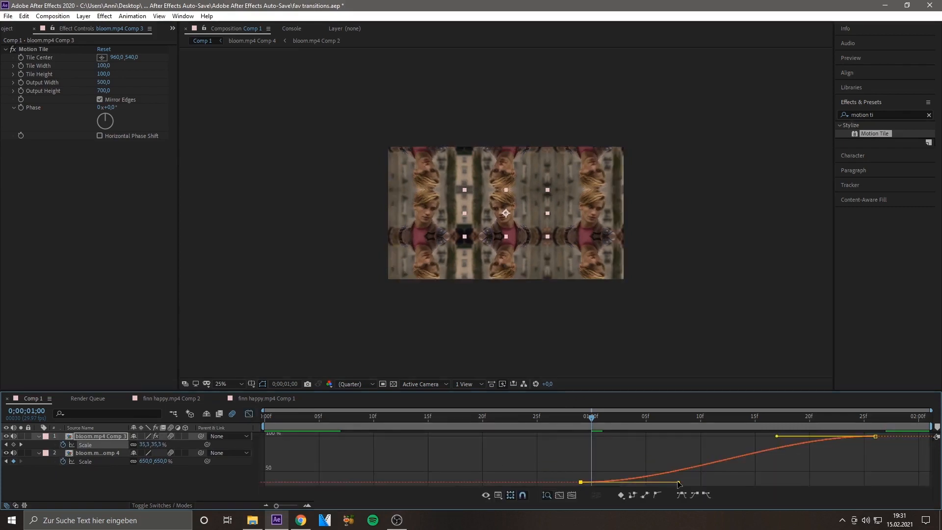
pyautogui.moveTo(678, 483); pyautogui.dragTo(563, 454)
pyautogui.moveTo(776, 438); pyautogui.dragTo(172, 440)
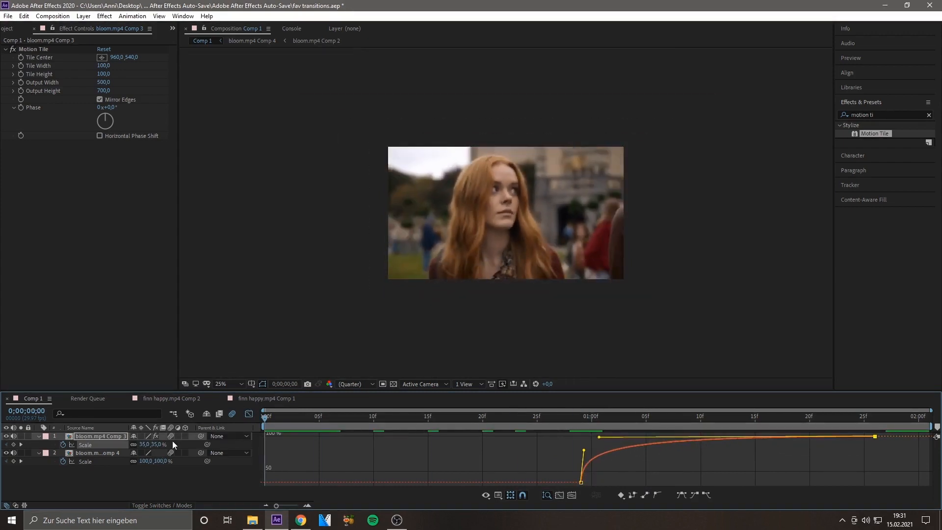
pyautogui.press('space')
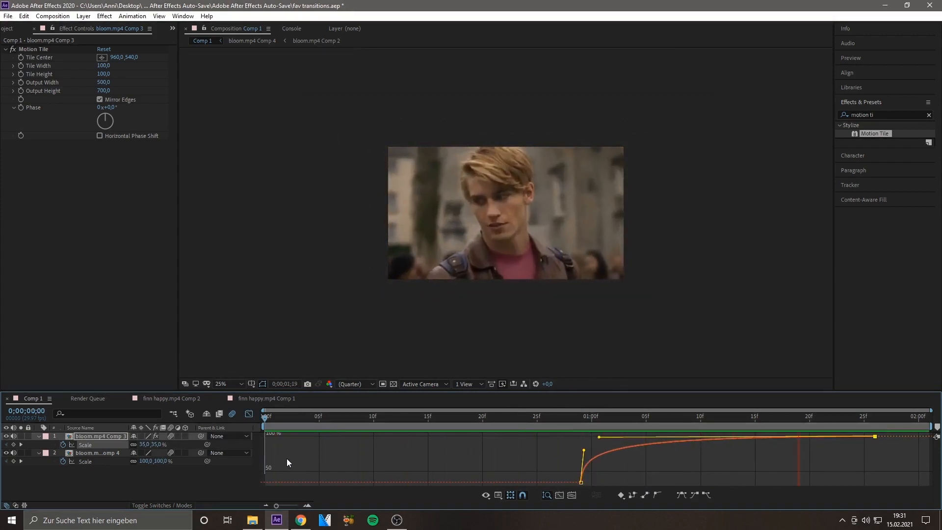
# Create a 1920 × 1080 px medium blue solid and place it above both clip layers.
pyautogui.click(248, 413)
pyautogui.click(341, 418)
pyautogui.click(345, 455)
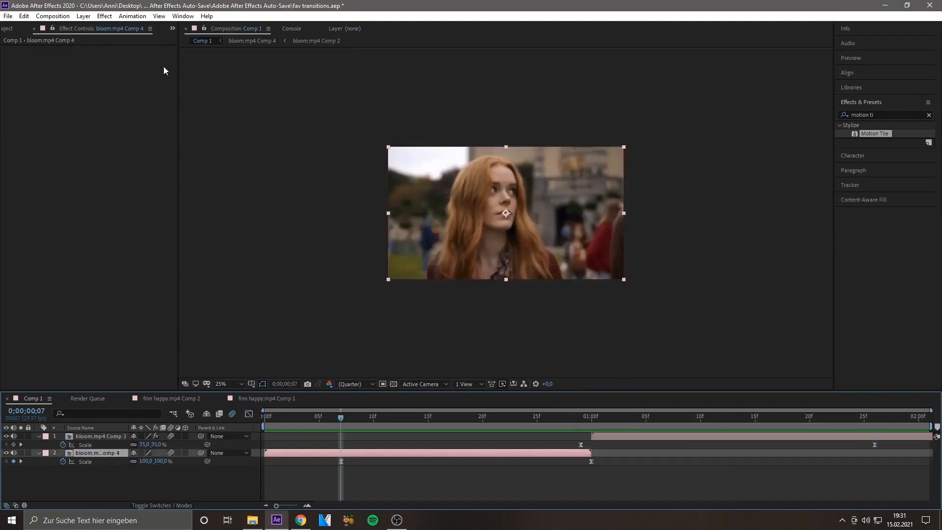
pyautogui.click(83, 16)
pyautogui.moveTo(96, 29)
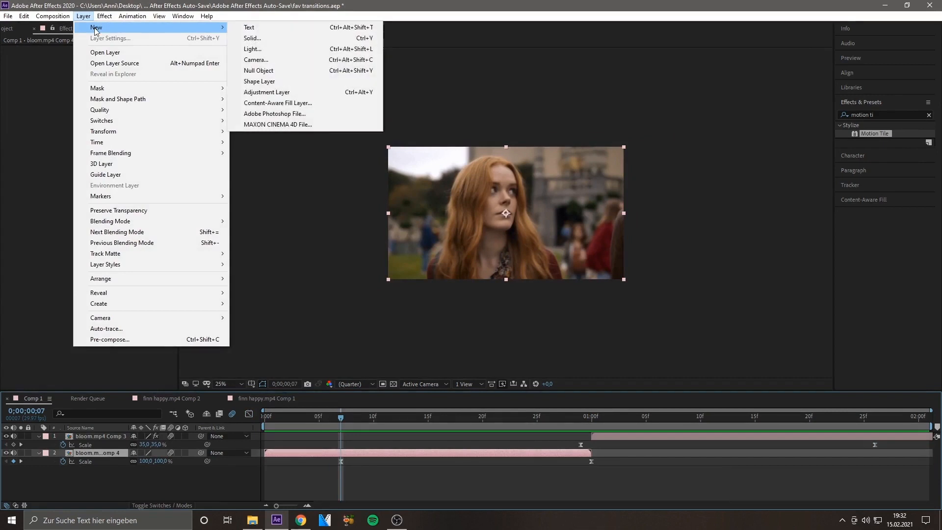
pyautogui.click(274, 38)
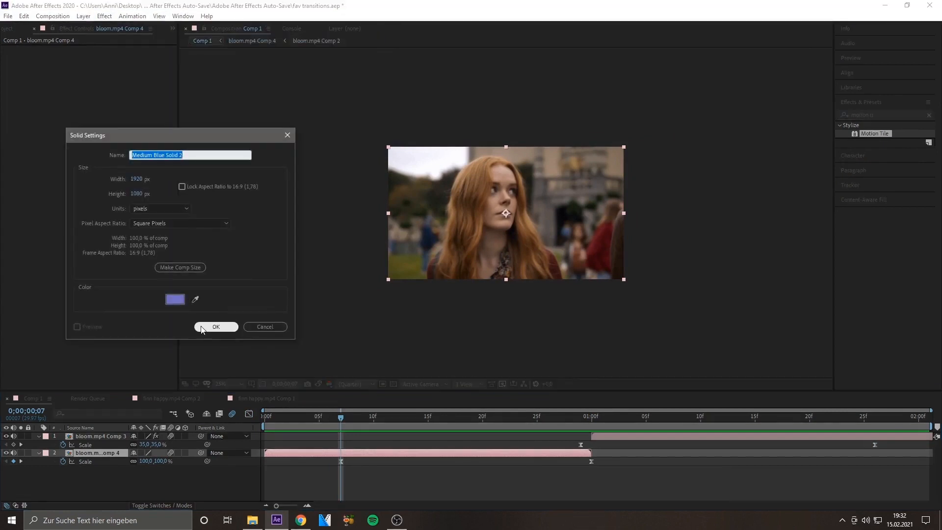
pyautogui.click(230, 326)
pyautogui.moveTo(107, 453); pyautogui.dragTo(109, 436)
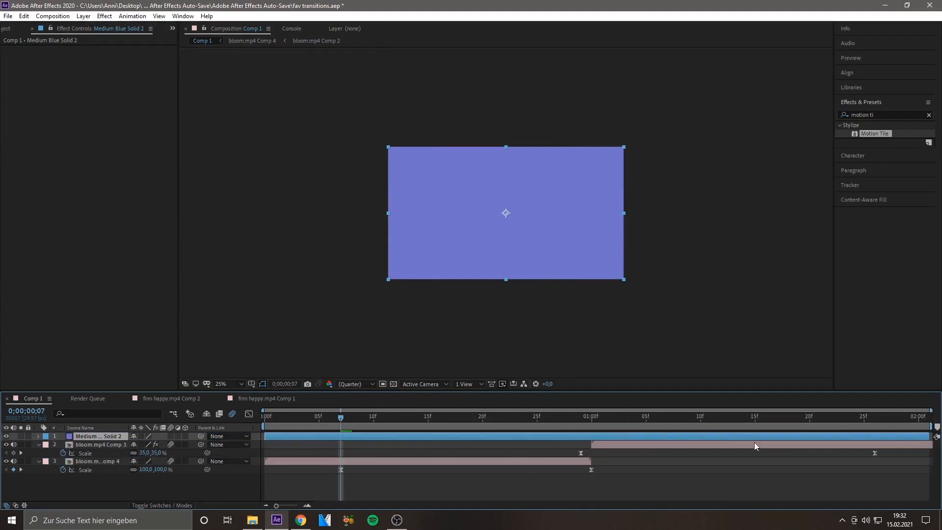
# Find the S_WipeCircle effect and apply it to the blue solid.
pyautogui.click(590, 422)
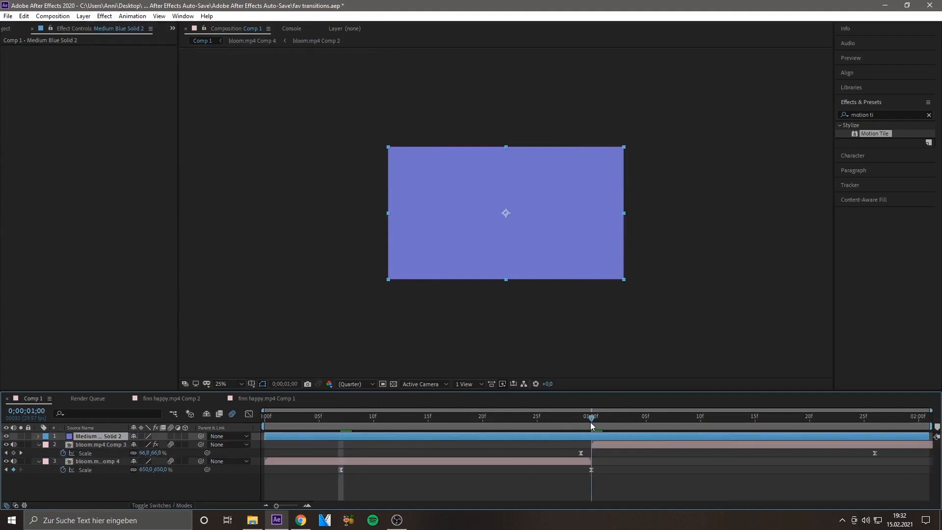
pyautogui.click(896, 117)
pyautogui.write('s_wi')
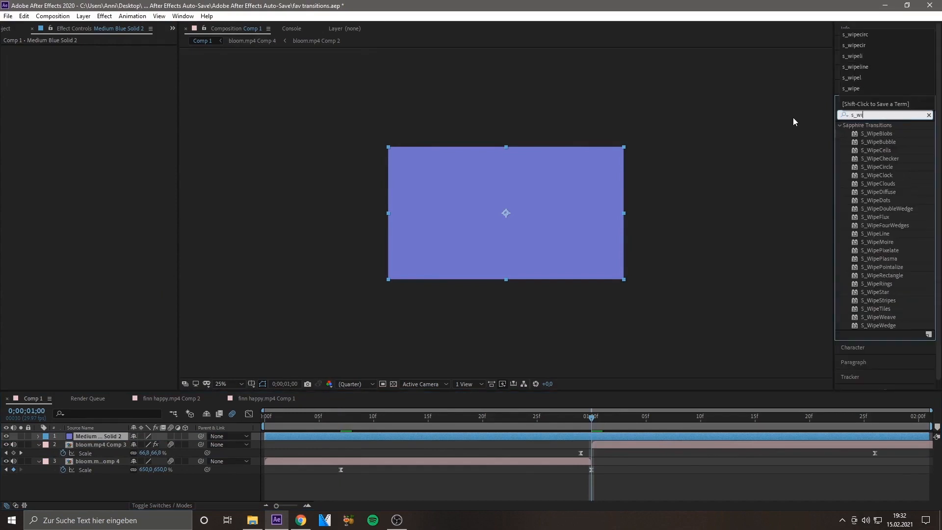
pyautogui.write('pe')
pyautogui.click(868, 34)
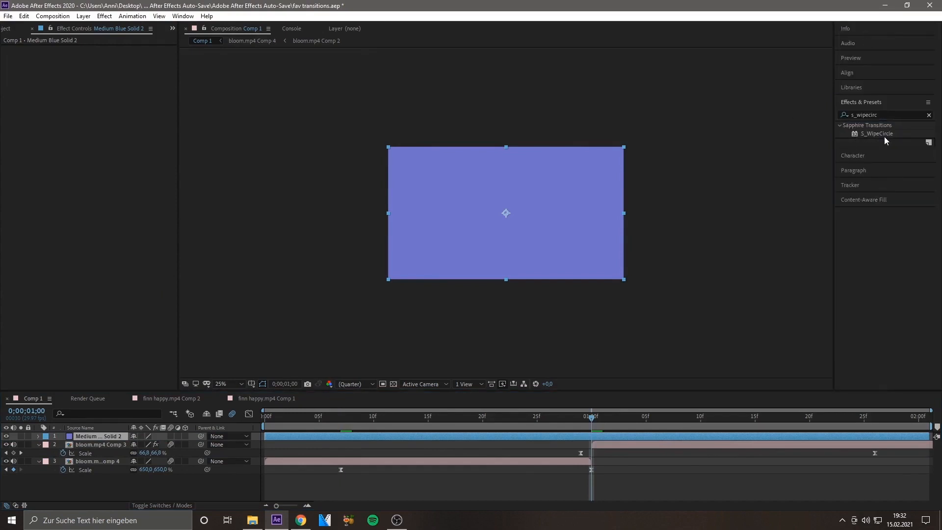
pyautogui.moveTo(884, 137); pyautogui.dragTo(560, 435)
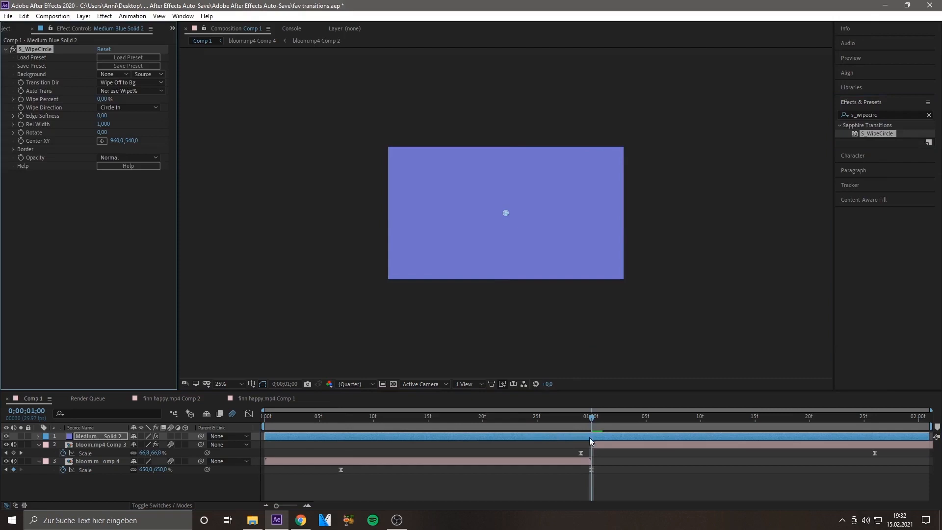
# Split the blue solid at 0;00;01;00 and enable motion blur on both halves.
pyautogui.hotkey('ctrl', 'shift', 'd')
pyautogui.click(427, 416)
pyautogui.press('j')
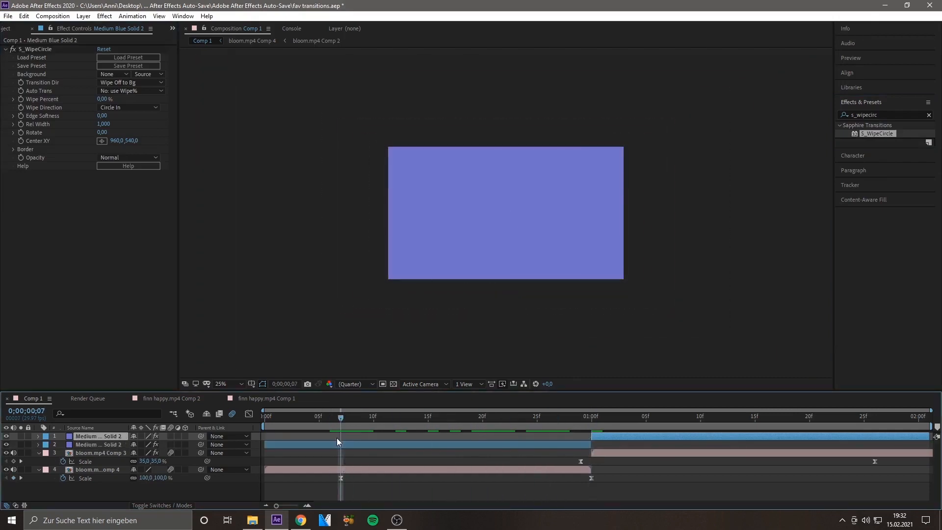
pyautogui.click(317, 445)
pyautogui.moveTo(170, 445); pyautogui.dragTo(172, 440)
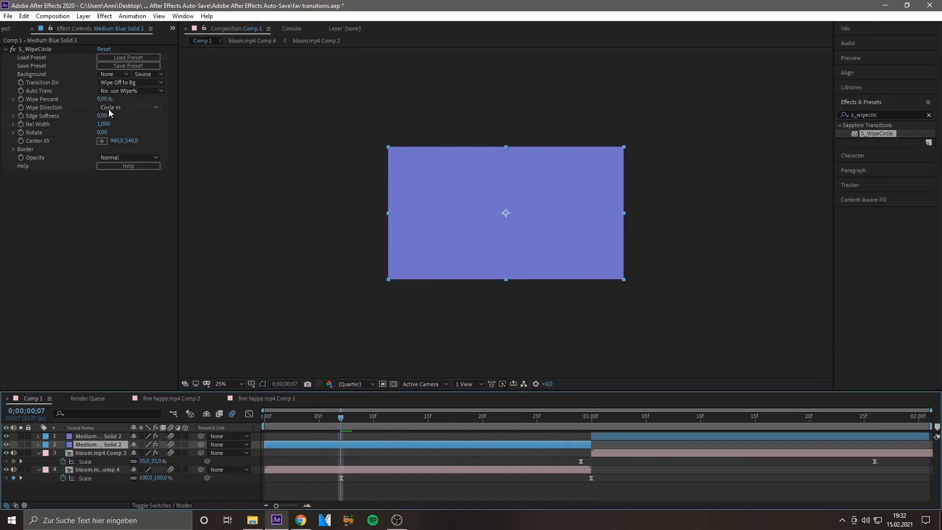
# Keyframe the first solid's Wipe Percent from 100% at 0;00;00;07 to 0% at 0;00;01;00.
pyautogui.moveTo(103, 99); pyautogui.dragTo(169, 106)
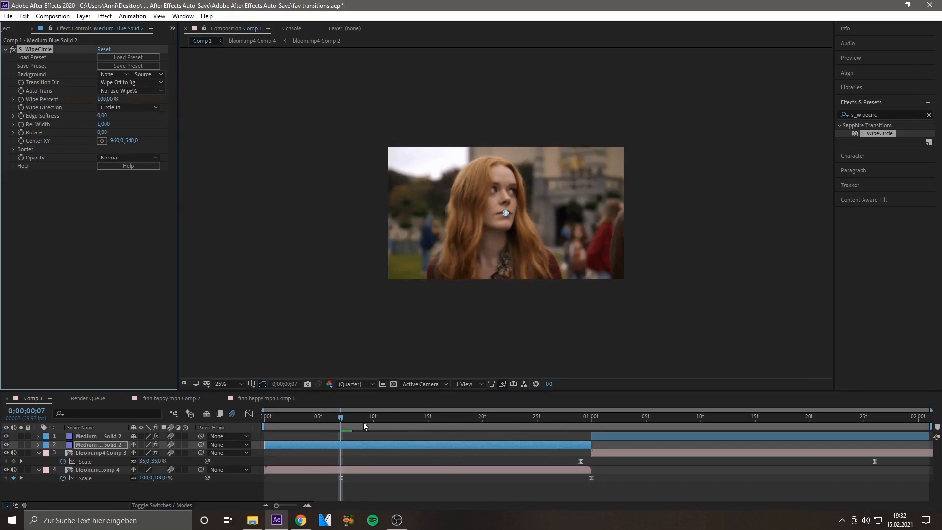
pyautogui.press('u')
pyautogui.moveTo(339, 419); pyautogui.dragTo(591, 469)
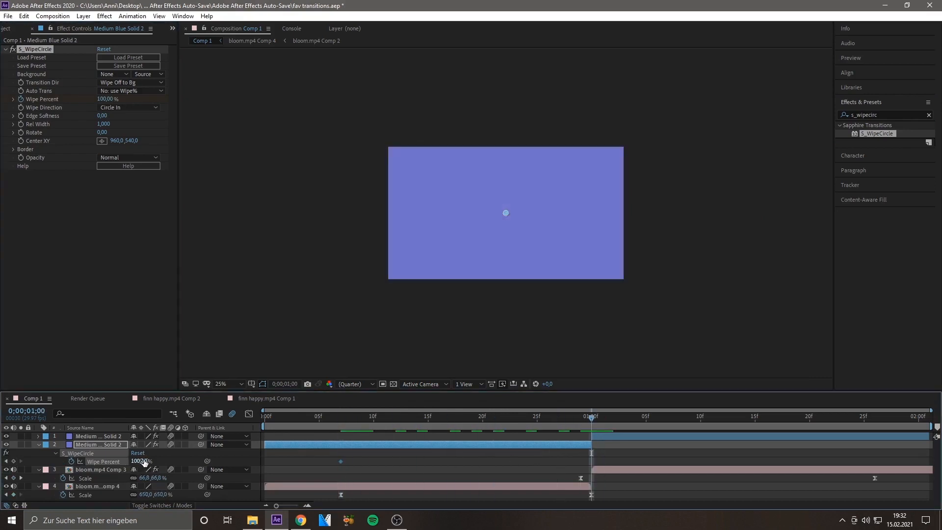
pyautogui.click(140, 461)
pyautogui.write('00')
pyautogui.press('Return')
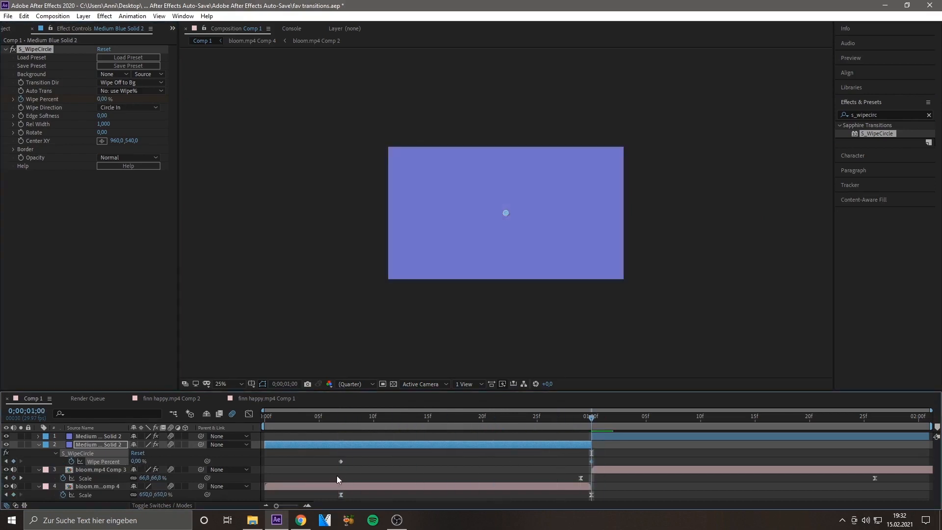
# Set the S_WipeCircle Wipe Direction of the second solid to Circle Out.
pyautogui.click(613, 437)
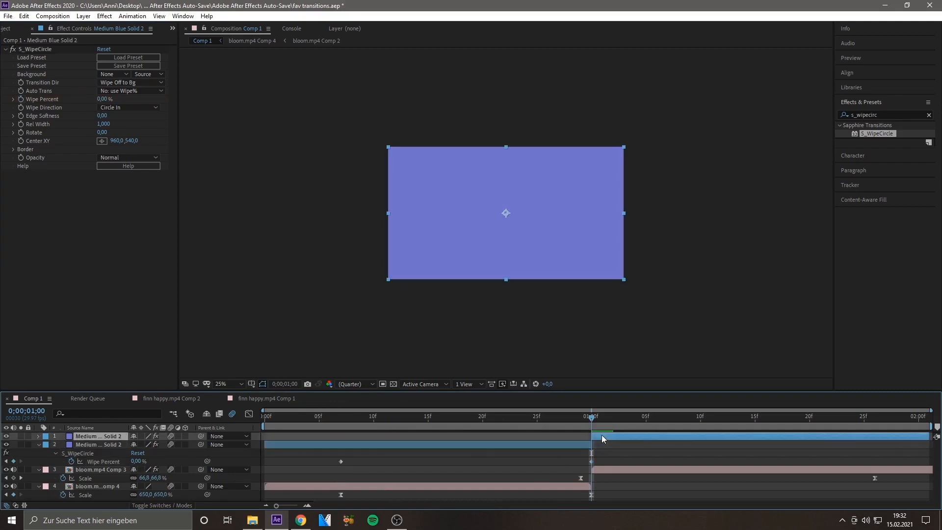
pyautogui.press('space')
pyautogui.press('space')
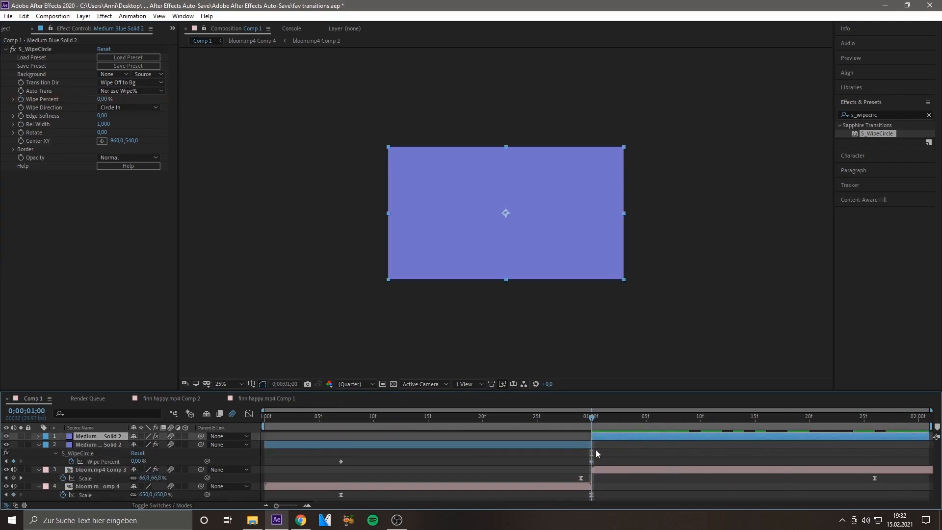
pyautogui.click(111, 107)
pyautogui.click(131, 130)
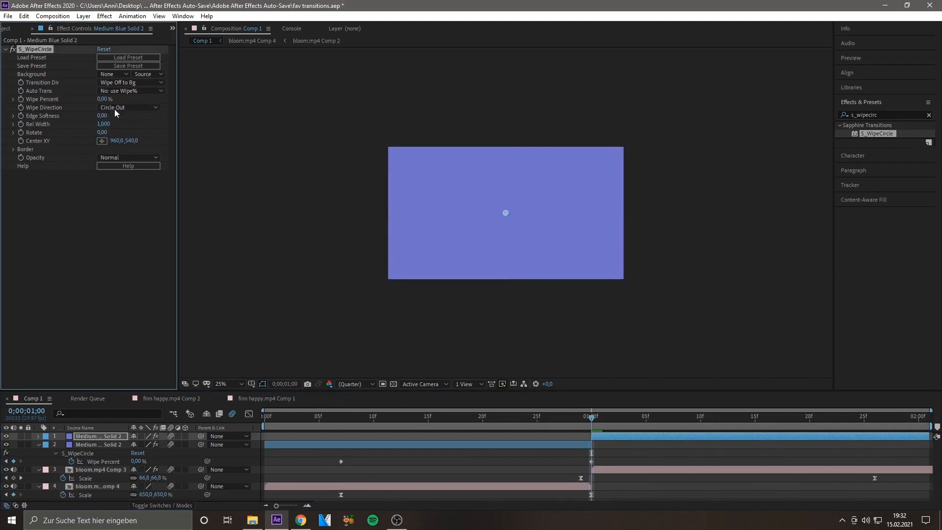
# Add a 0% Wipe Percent keyframe to the second solid and place it at 0;00;01;00.
pyautogui.click(621, 422)
pyautogui.press('space')
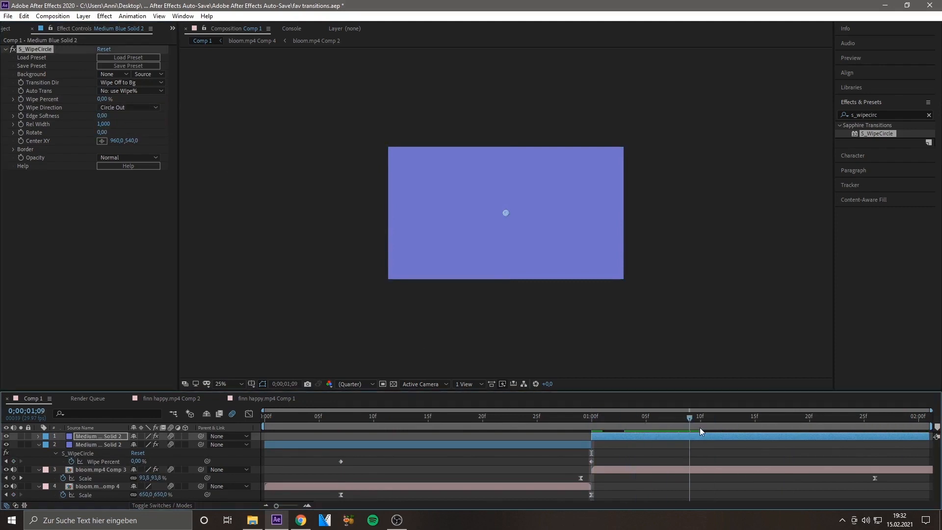
pyautogui.click(24, 106)
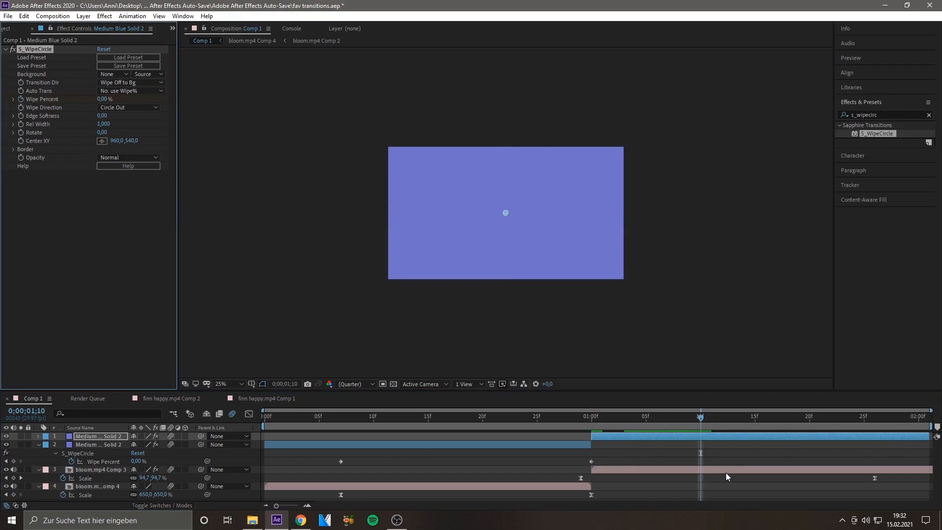
pyautogui.press('u')
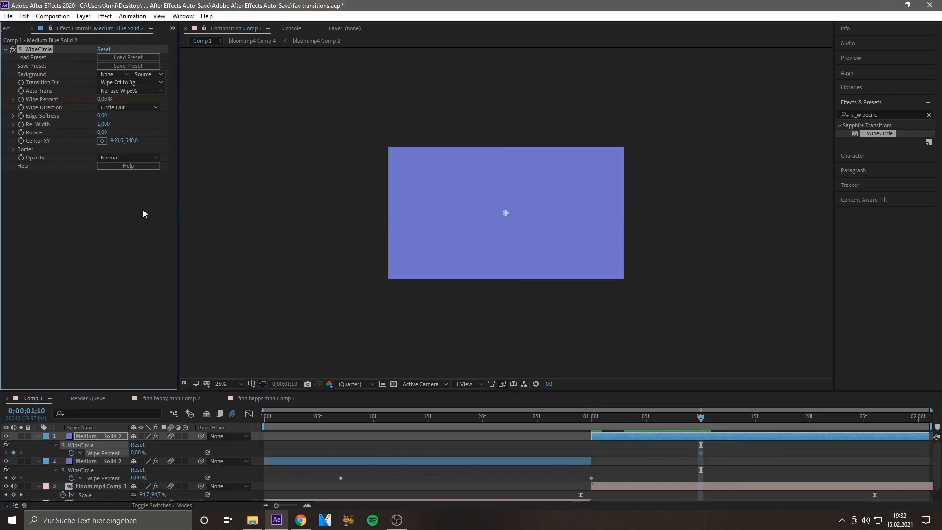
pyautogui.moveTo(700, 452); pyautogui.dragTo(592, 453)
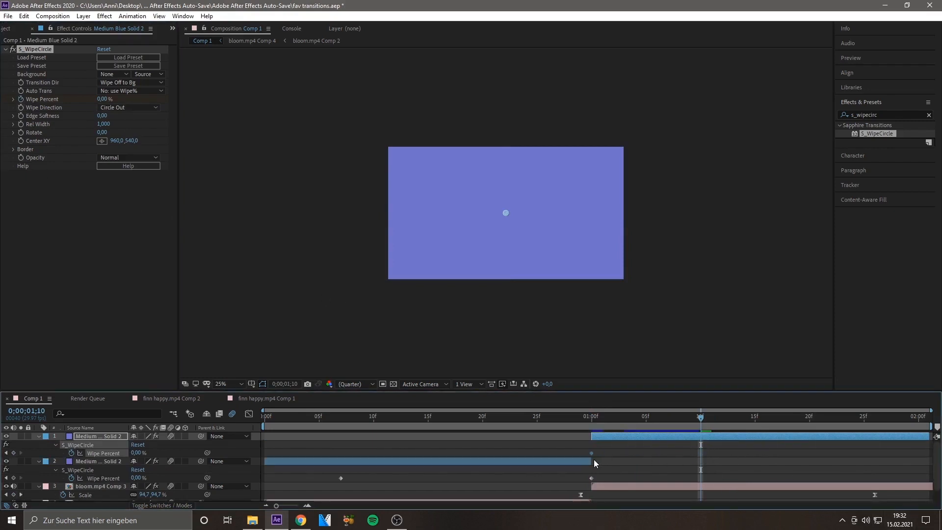
# Add a 100% Wipe Percent keyframe to the second solid at 0;00;01;26.
pyautogui.moveTo(707, 416); pyautogui.dragTo(876, 444)
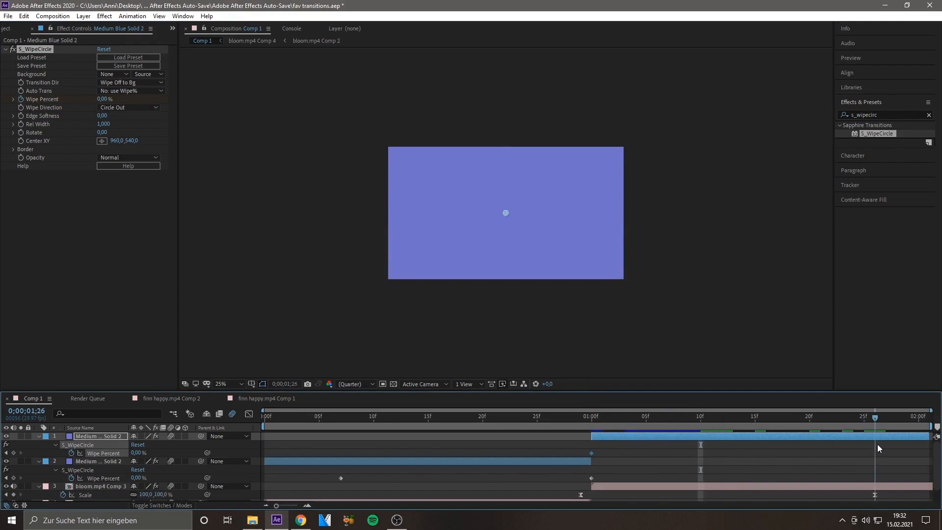
pyautogui.moveTo(137, 452); pyautogui.dragTo(213, 461)
pyautogui.click(771, 434)
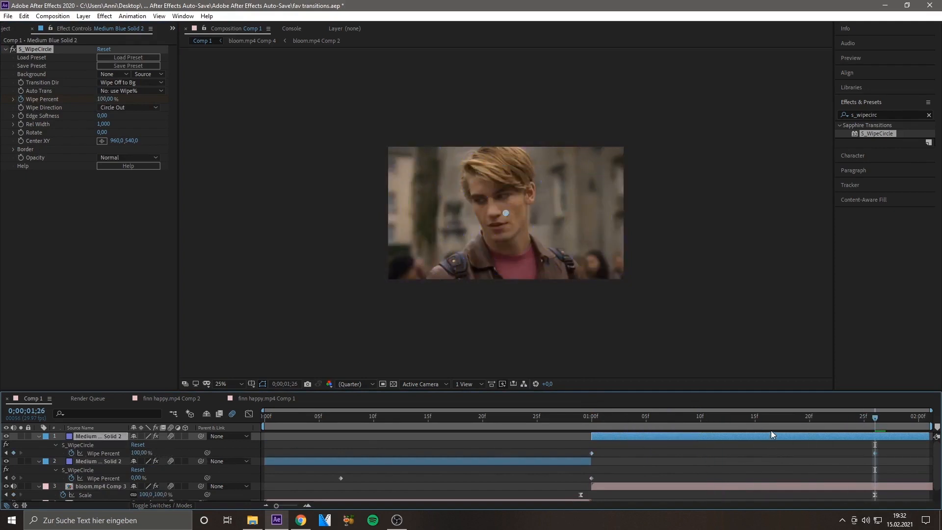
# Set the S_WipeCircle Edge Softness to 5 on both blue solids.
pyautogui.moveTo(777, 421); pyautogui.dragTo(755, 422)
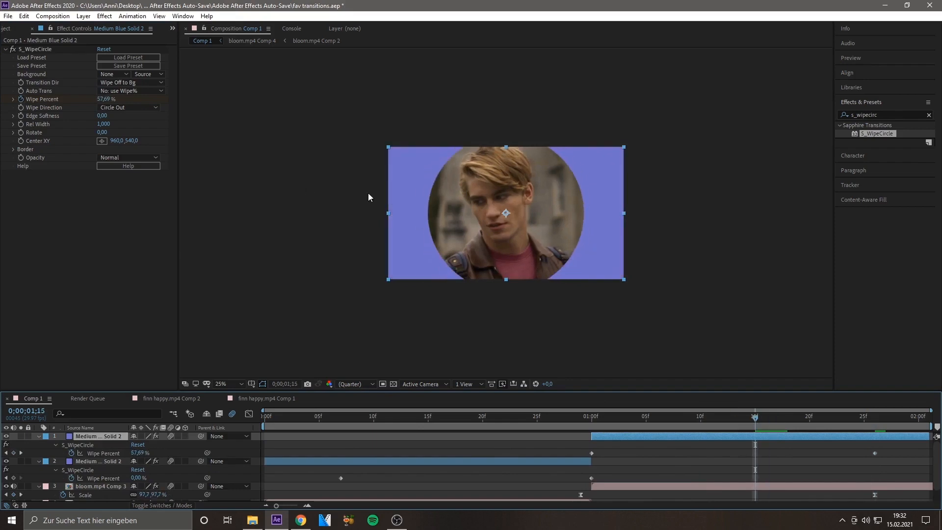
pyautogui.click(102, 116)
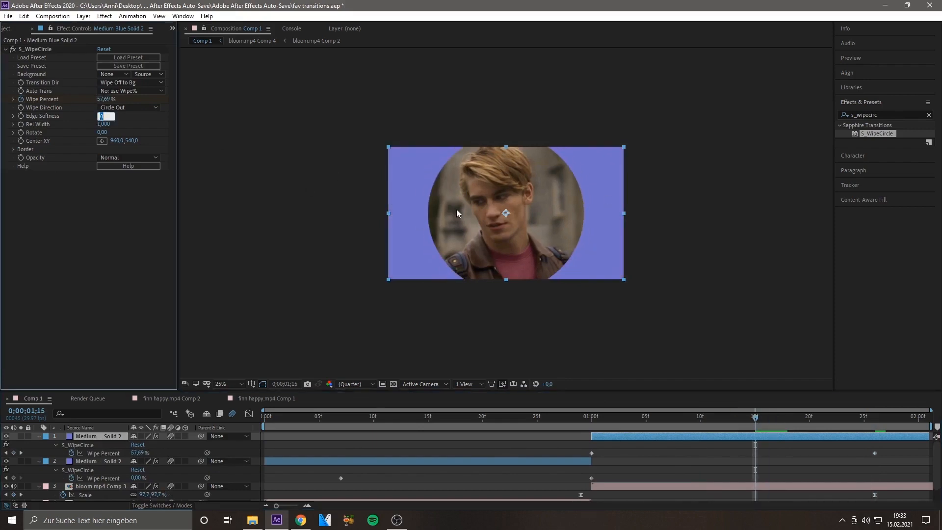
pyautogui.write('5')
pyautogui.press('Return')
pyautogui.click(532, 460)
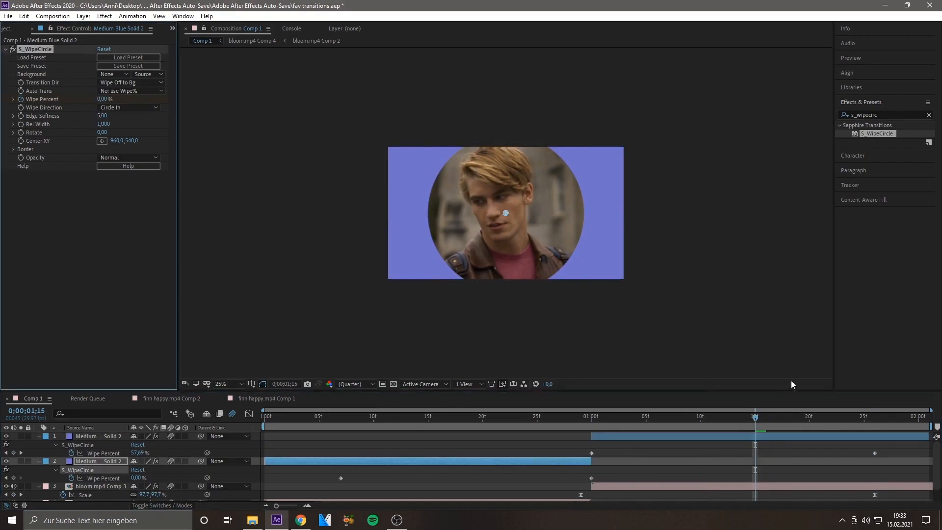
# Easy-ease all Wipe Percent keyframes of both solids and shape the first solid's value curve to drop steeply just before 0;00;01;00.
pyautogui.moveTo(894, 449); pyautogui.dragTo(320, 482)
pyautogui.press('F9')
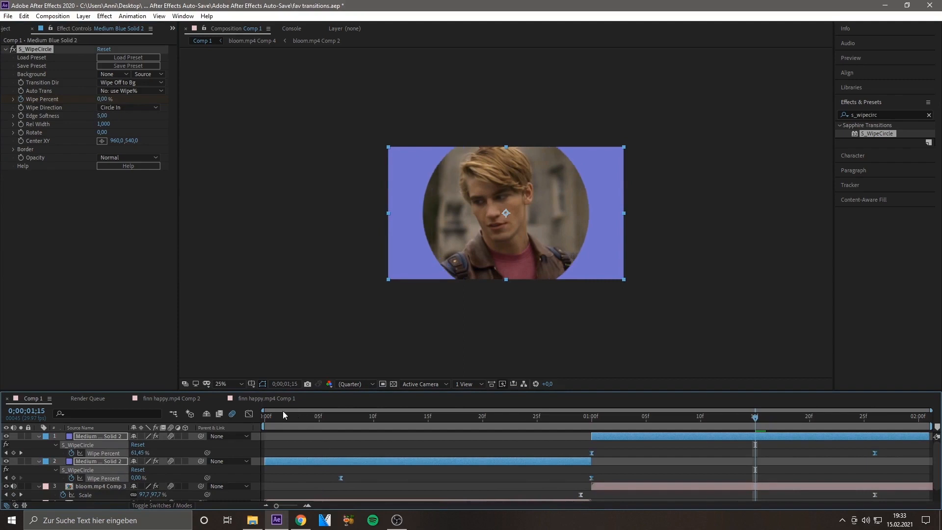
pyautogui.click(248, 413)
pyautogui.click(341, 436)
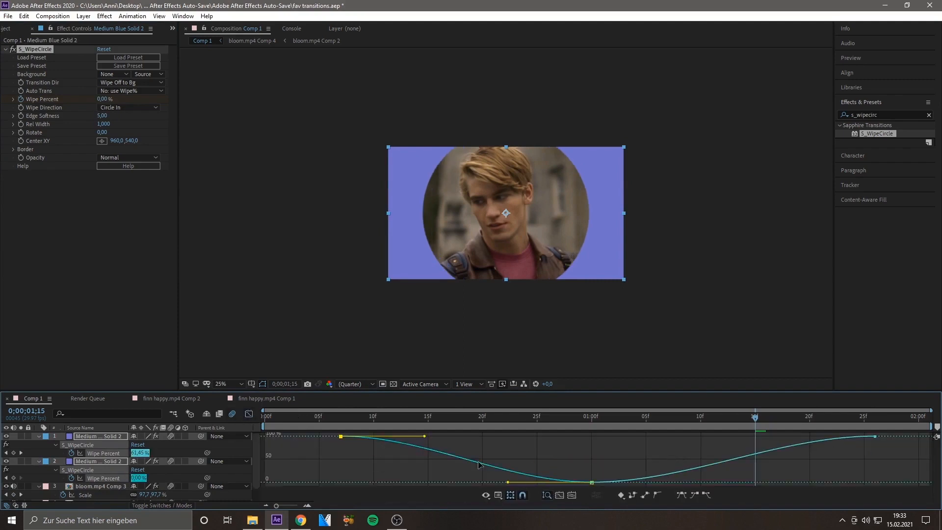
pyautogui.moveTo(508, 483); pyautogui.dragTo(602, 449)
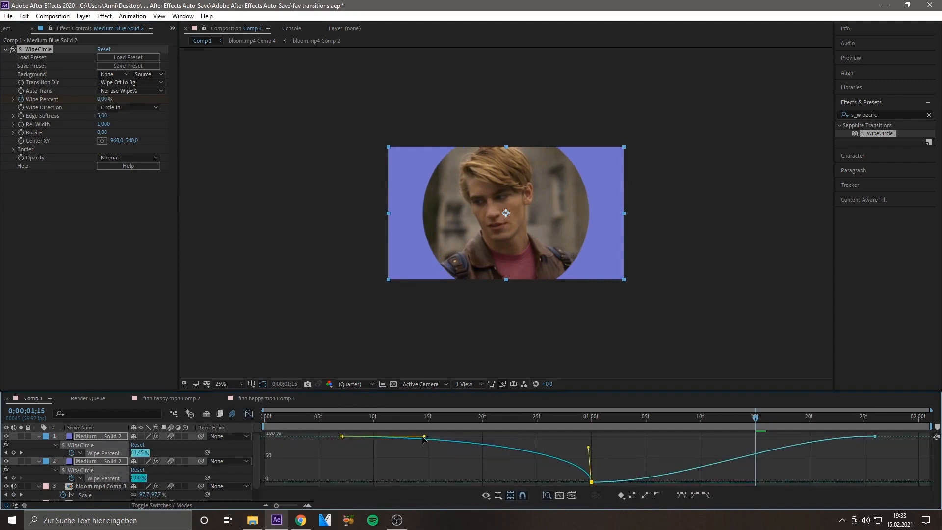
pyautogui.moveTo(424, 436); pyautogui.dragTo(573, 437)
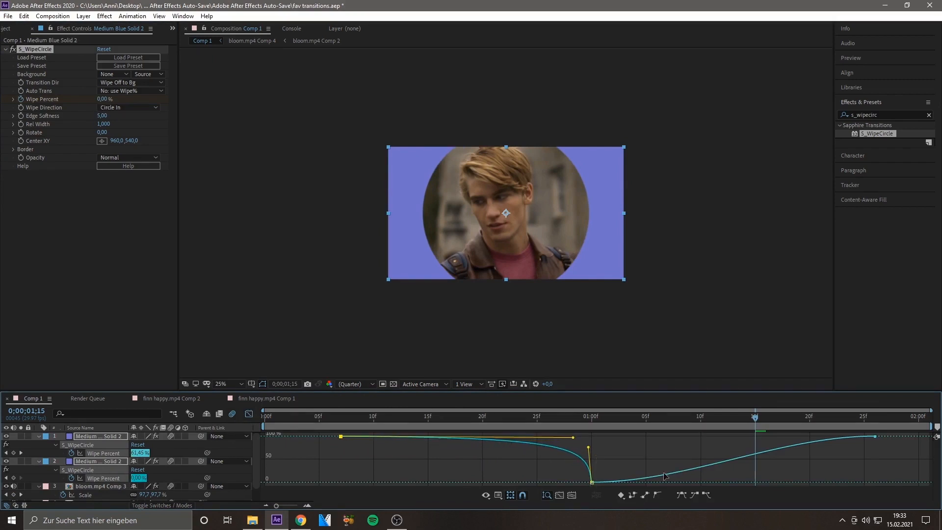
# Shape the second solid's Wipe Percent curve to rise steeply right after 0;00;01;00 and flatten toward its last keyframe, and preview the transition.
pyautogui.click(874, 436)
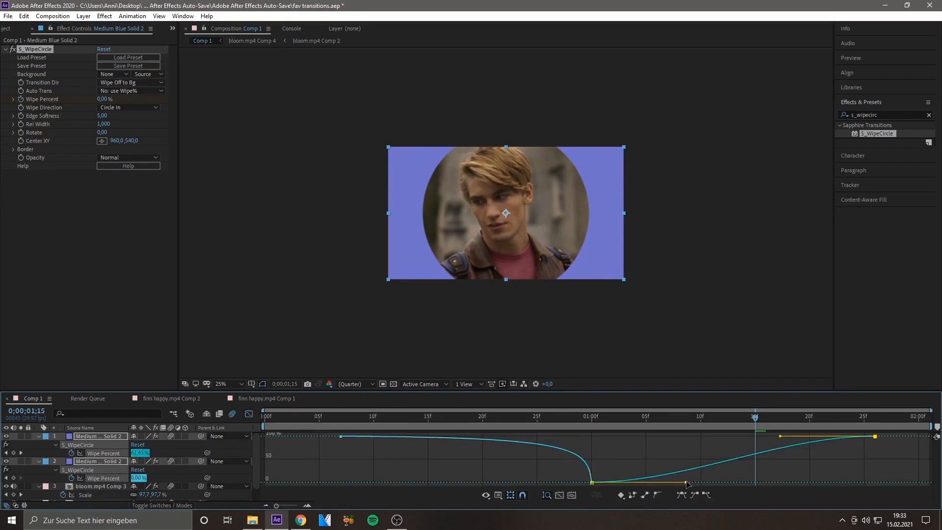
pyautogui.moveTo(686, 483); pyautogui.dragTo(593, 447)
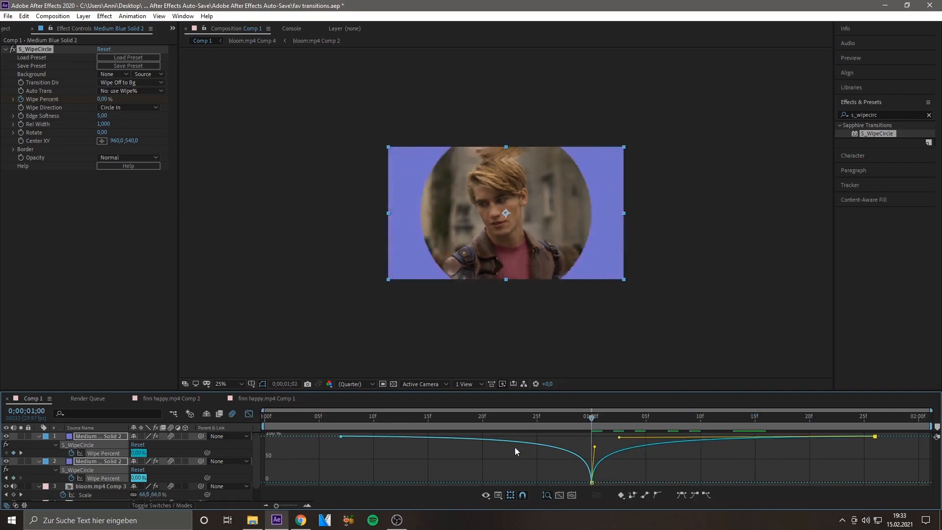
pyautogui.press('space')
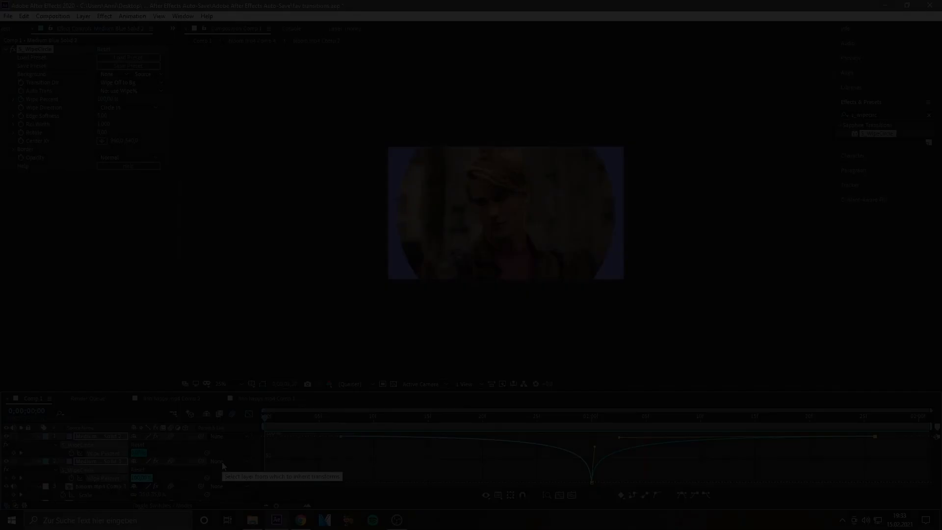